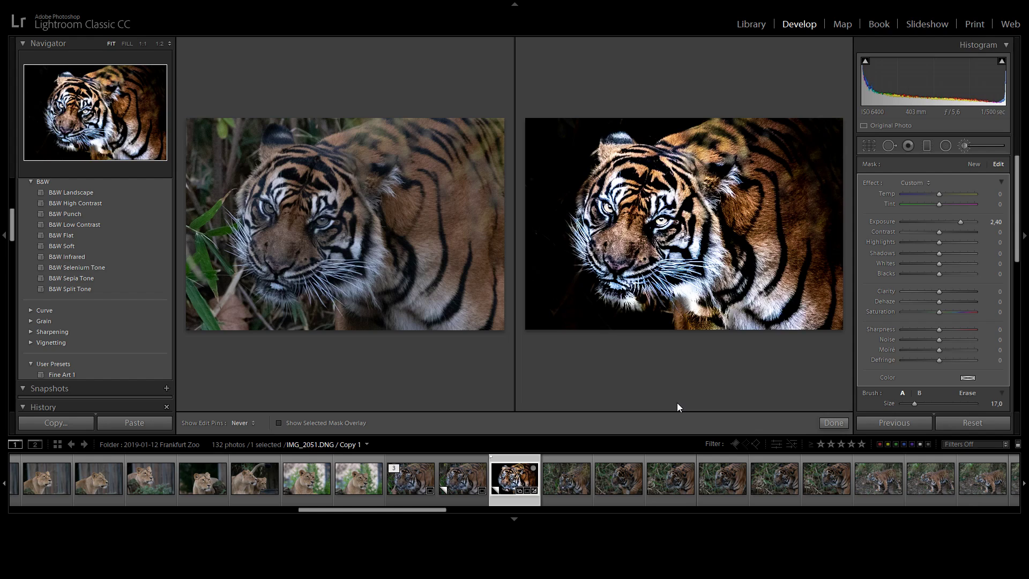
Open the unedited tiger copy (IMG_2051.DNG / Copy 2), leave the adjustment brush and show the photo in single-image Loupe view.
left_click(471, 504)
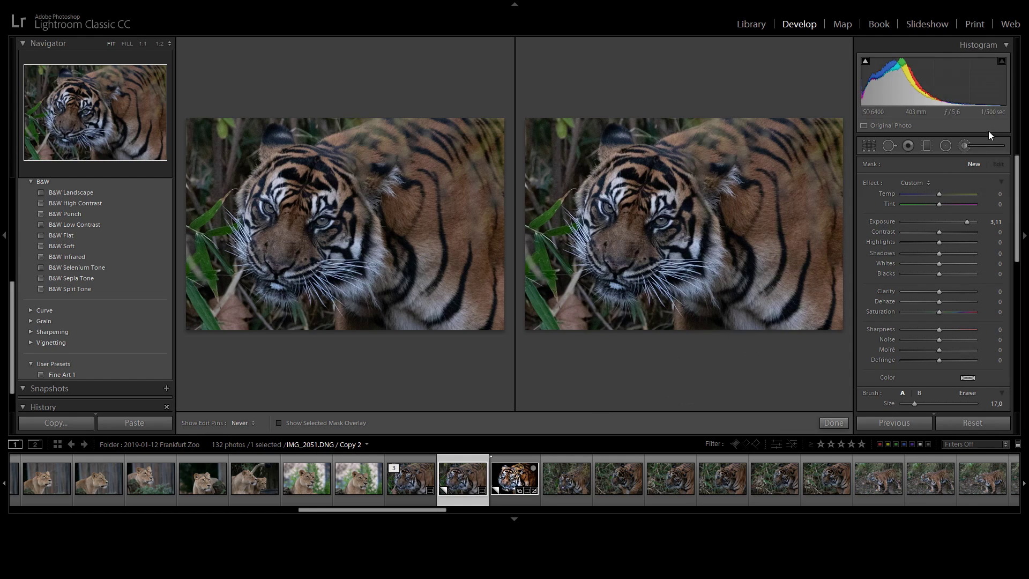
left_click(967, 141)
left_click(968, 142)
left_click(966, 146)
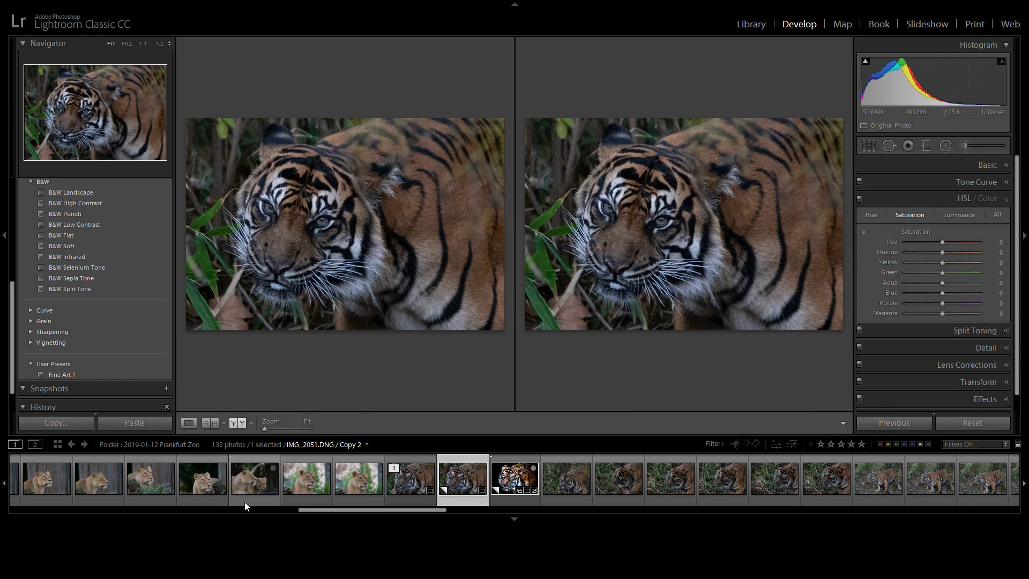
left_click(188, 423)
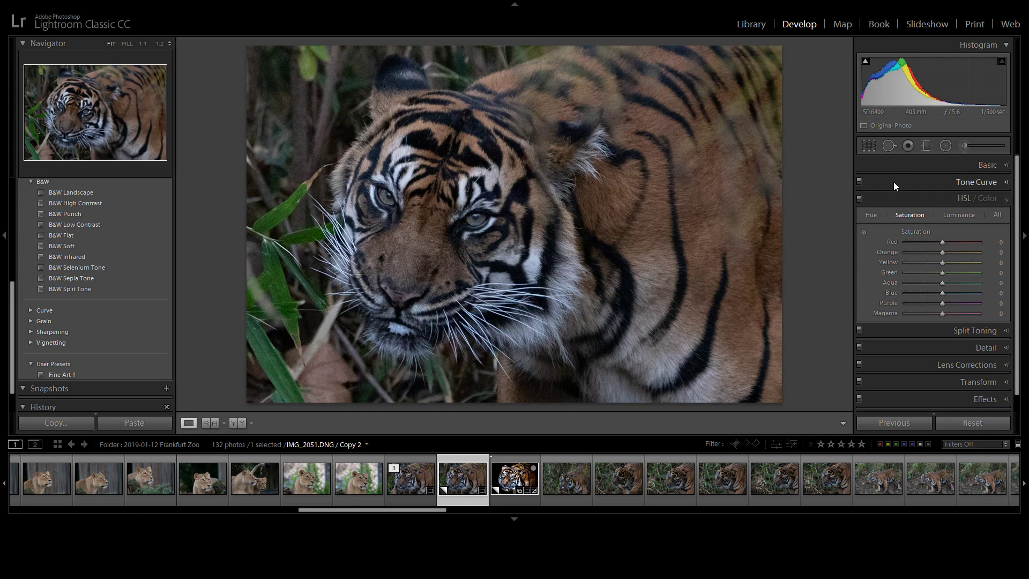
Set both Highlights and Shadows to -100 in the photo's basic tone adjustments, trying Shadows at +100 first.
left_click(1004, 168)
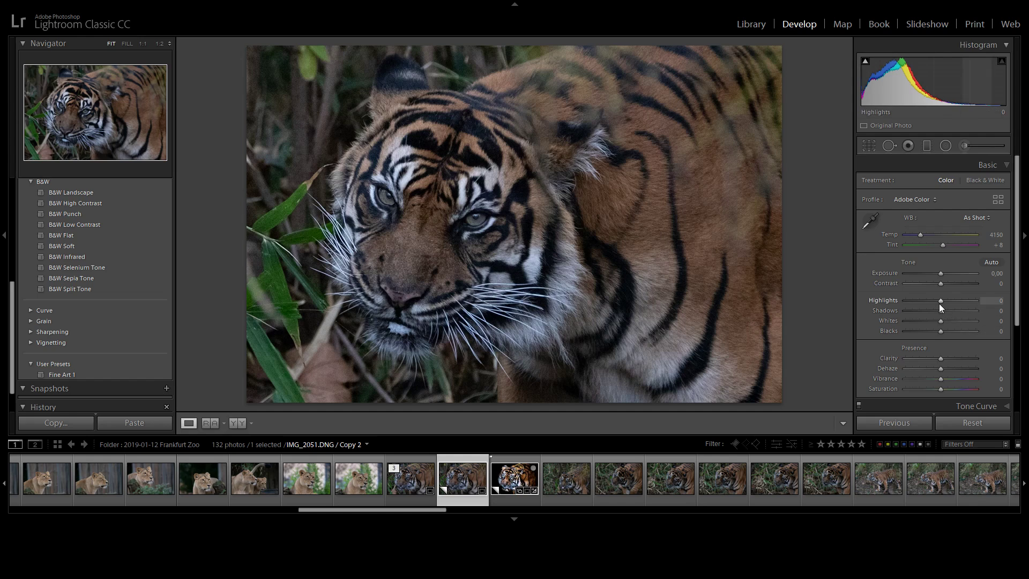
left_click_drag(939, 301, 847, 300)
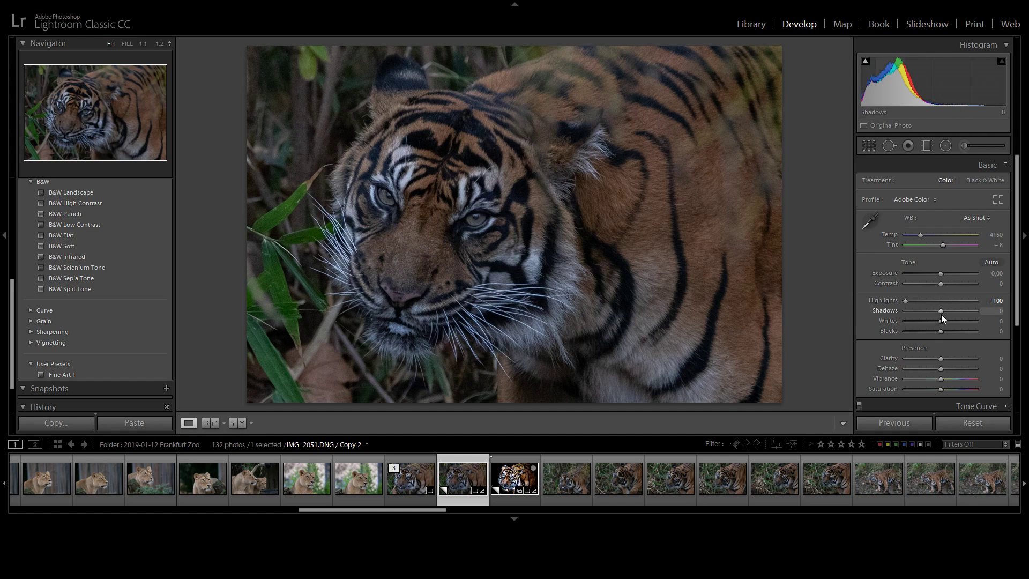
left_click_drag(941, 313, 976, 313)
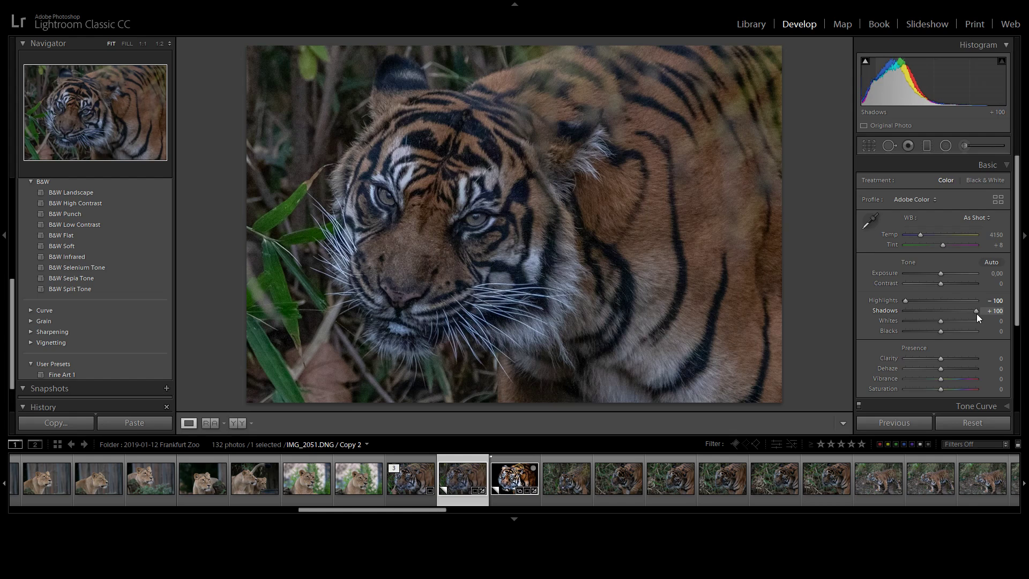
left_click_drag(976, 313, 888, 309)
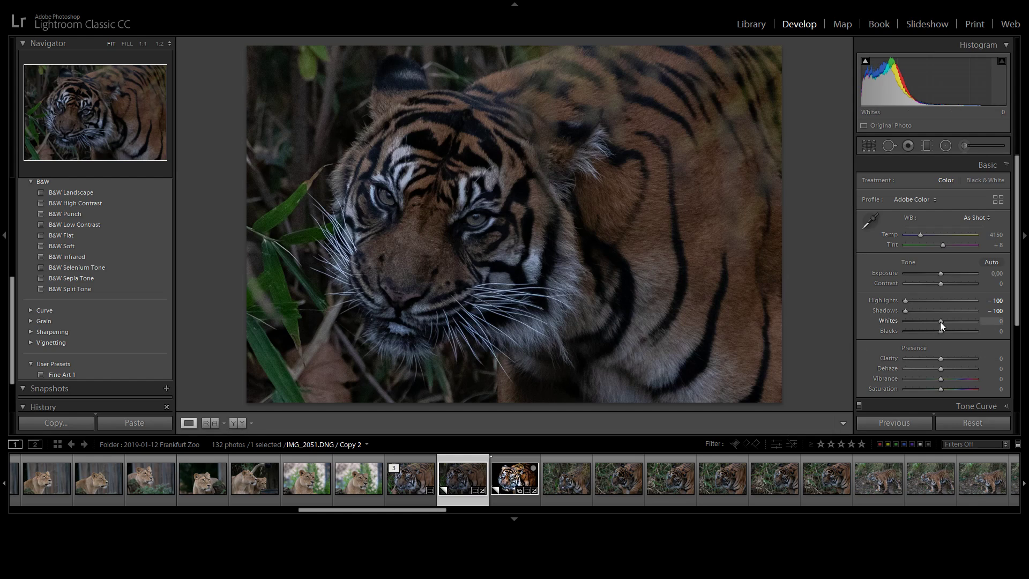
Try Whites at +100, then set Whites to +60 and Blacks to -45.
left_click_drag(940, 322, 1028, 322)
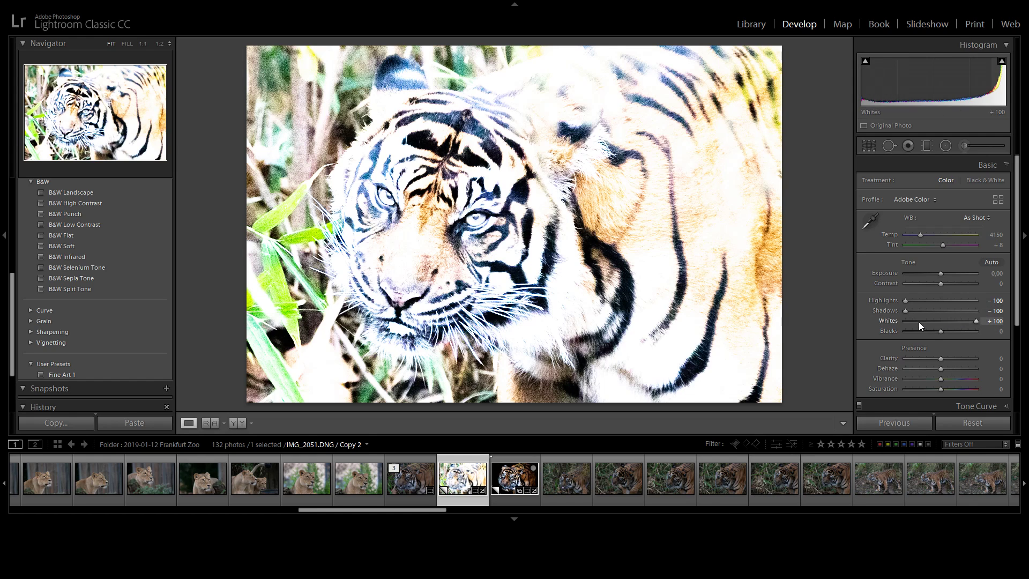
left_click_drag(976, 323, 958, 320)
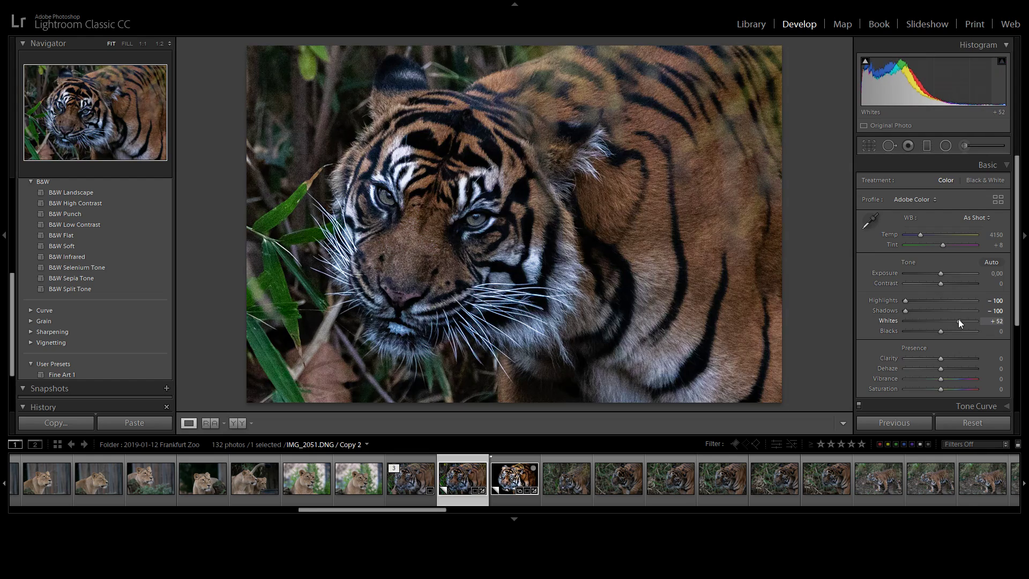
left_click(995, 320)
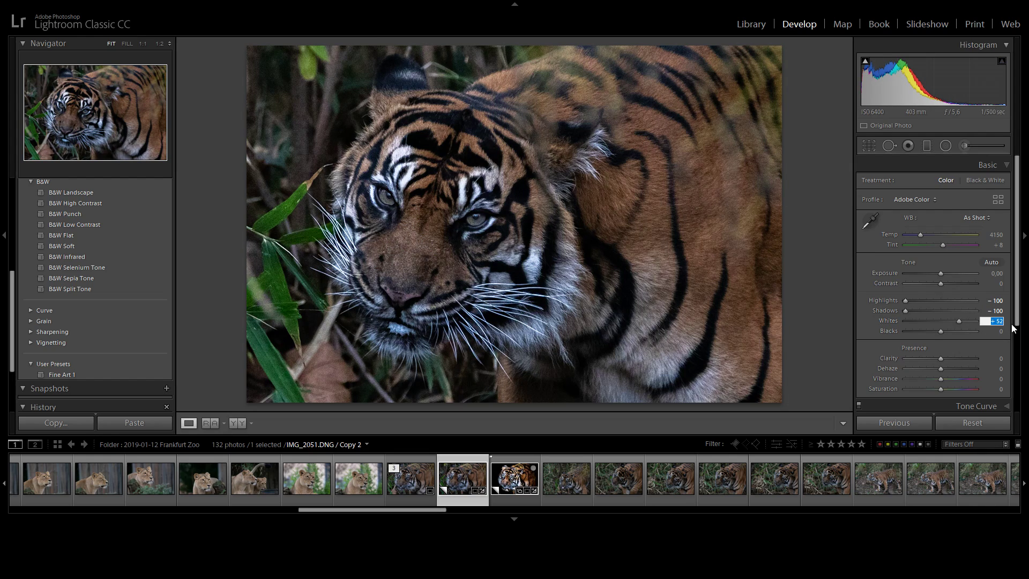
type("60")
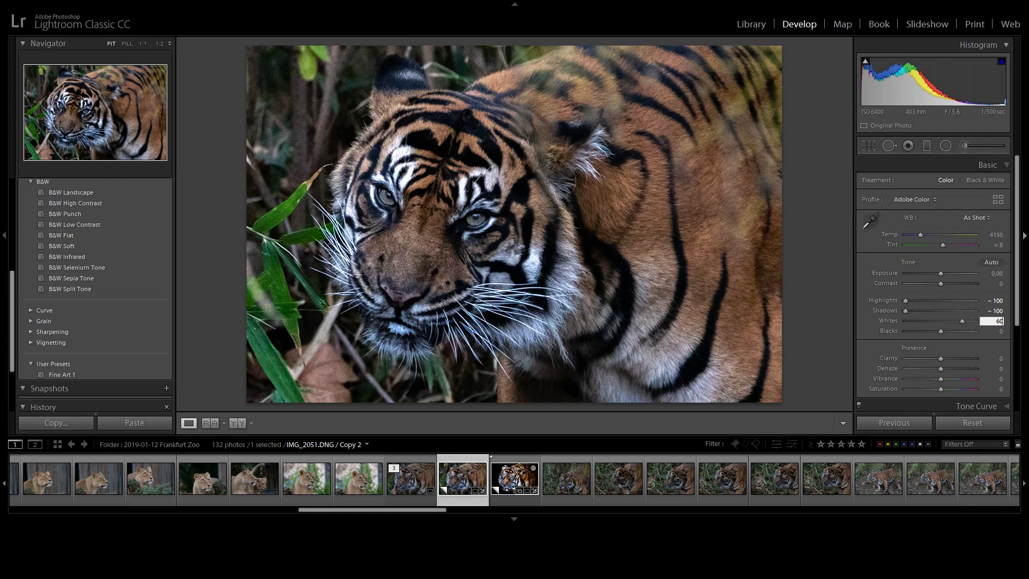
key("Tab")
type("-45")
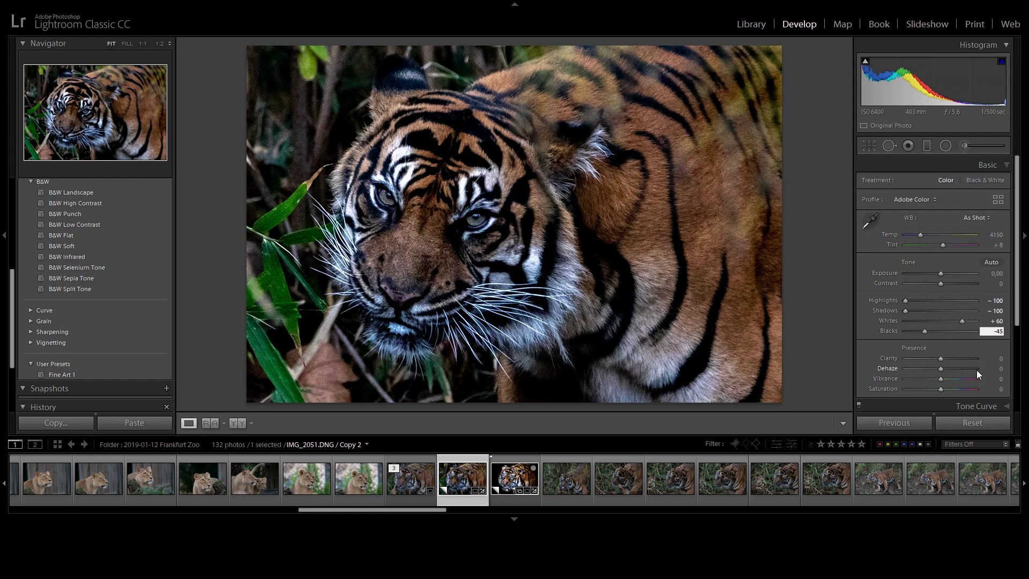
key("Return")
Set Clarity to +42, Dehaze to +42 and Saturation to +12.
left_click_drag(943, 361, 951, 362)
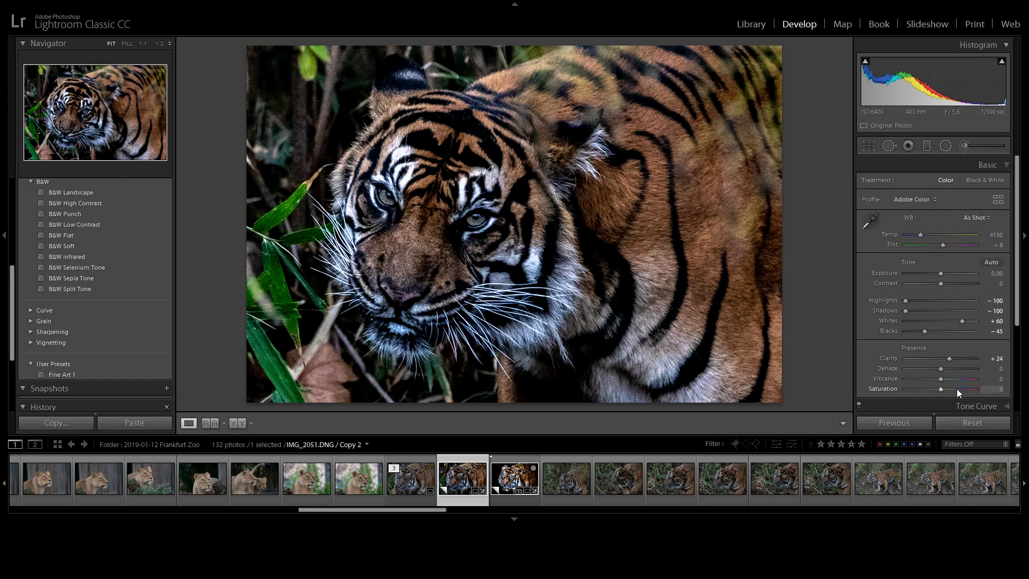
left_click_drag(948, 357, 954, 355)
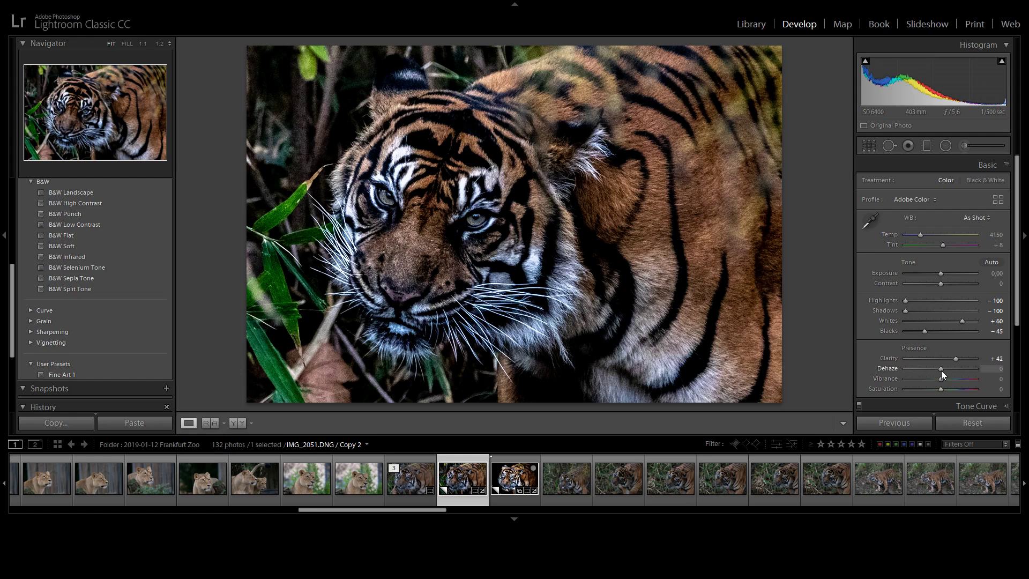
mouse_move(945, 371)
left_mouse_down()
mouse_move(967, 373)
mouse_move(955, 374)
left_mouse_up()
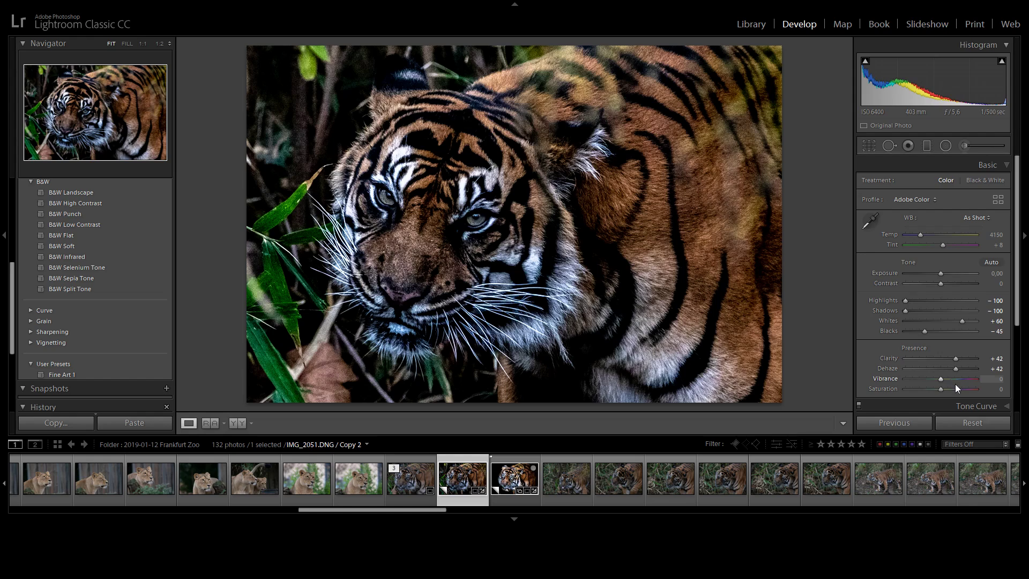
left_click_drag(941, 390, 944, 390)
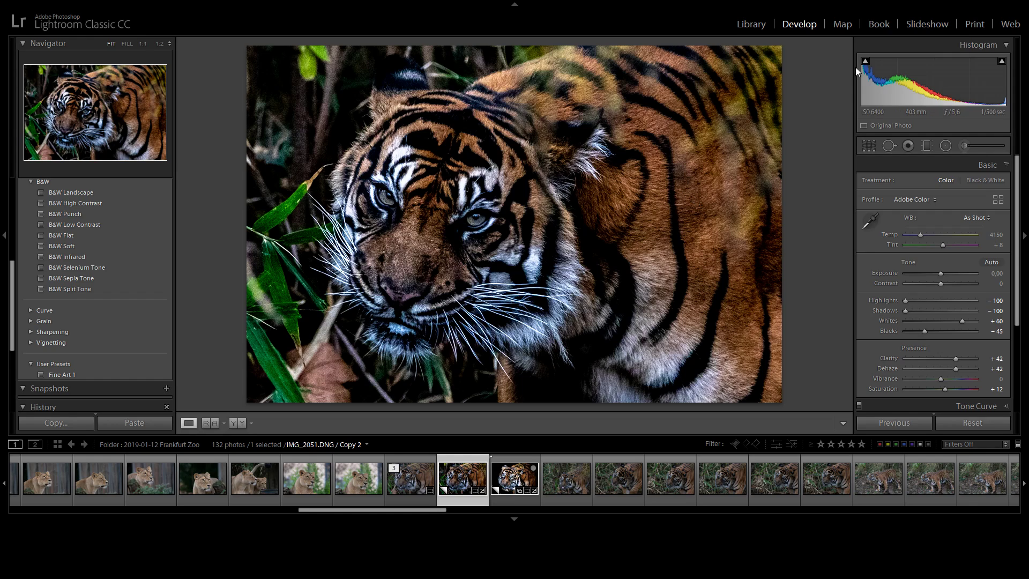
Brighten and warm both of the tiger's eyes with an adjustment brush using Temp 23, Exposure 1.33 and Auto Mask.
left_click(969, 147)
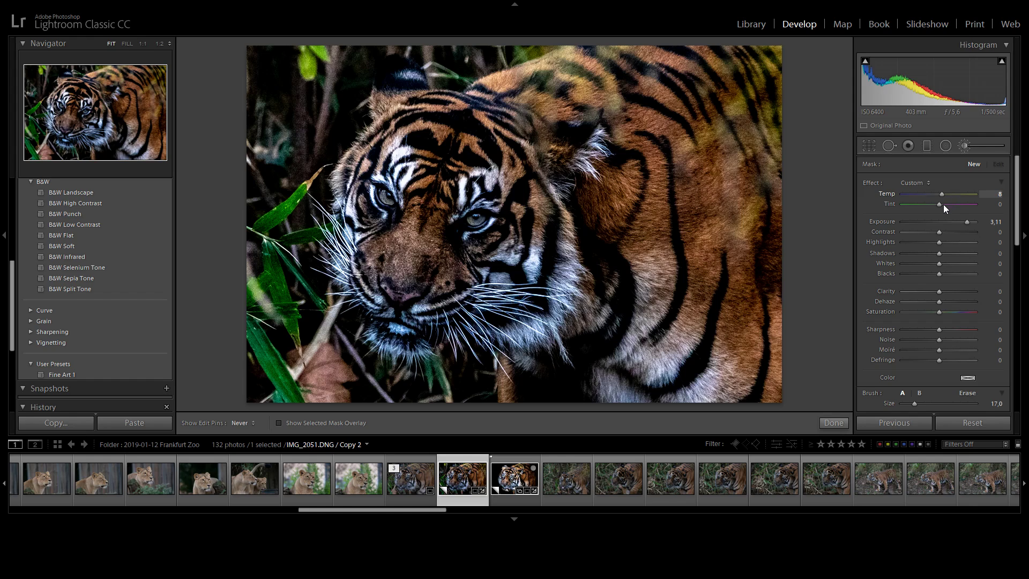
key("Down")
key("Down")
key("Down")
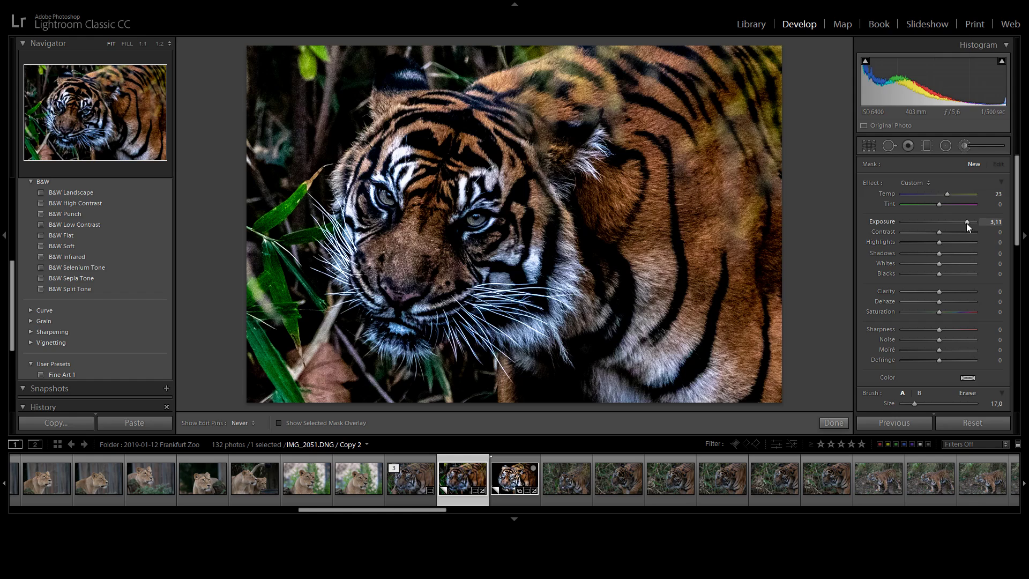
mouse_move(964, 221)
left_mouse_down()
mouse_move(941, 220)
mouse_move(951, 221)
left_mouse_up()
scroll(1014, 258, "down", 3)
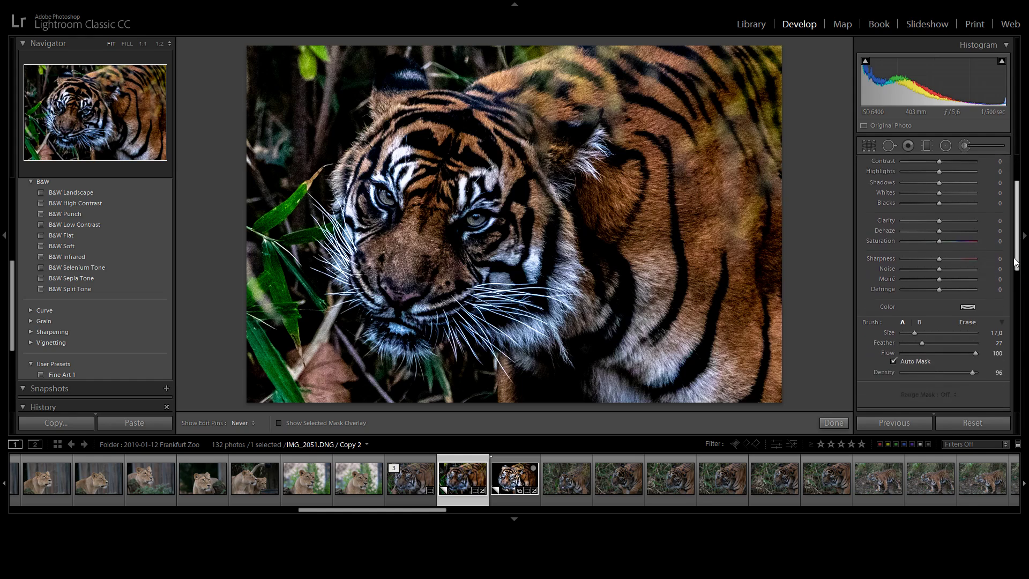
scroll(1014, 257, "down", 3)
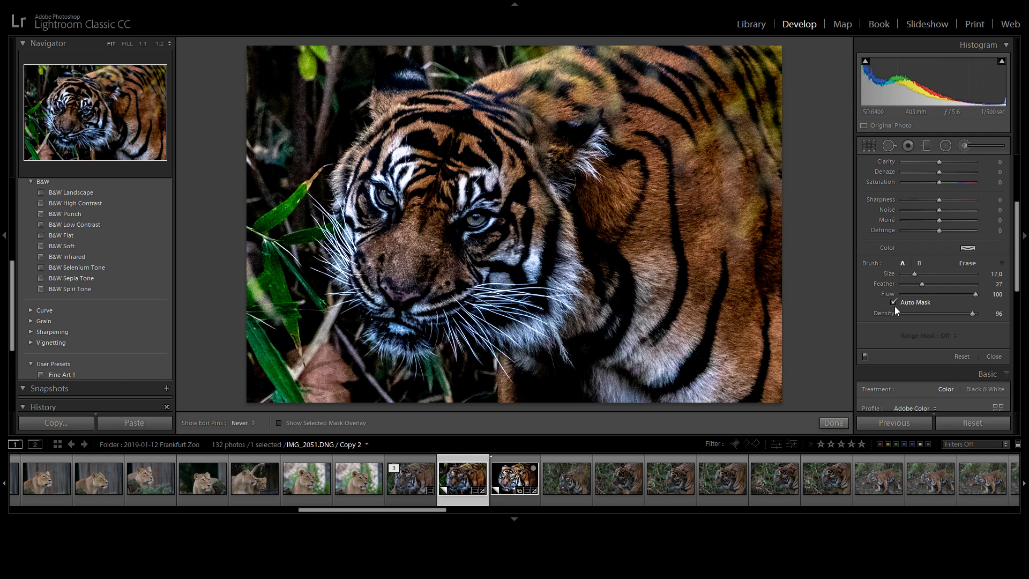
left_click(470, 221)
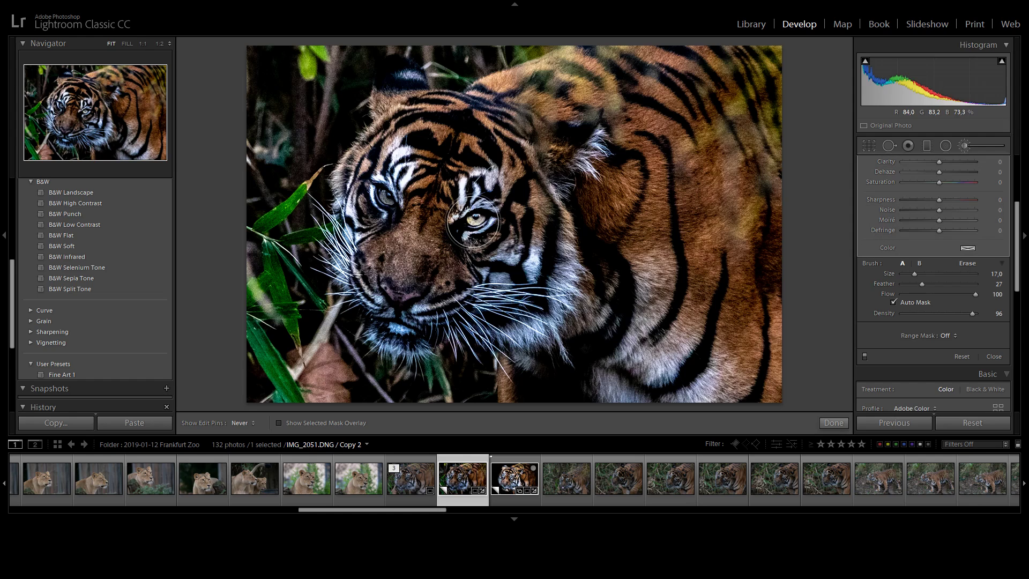
left_click(384, 198)
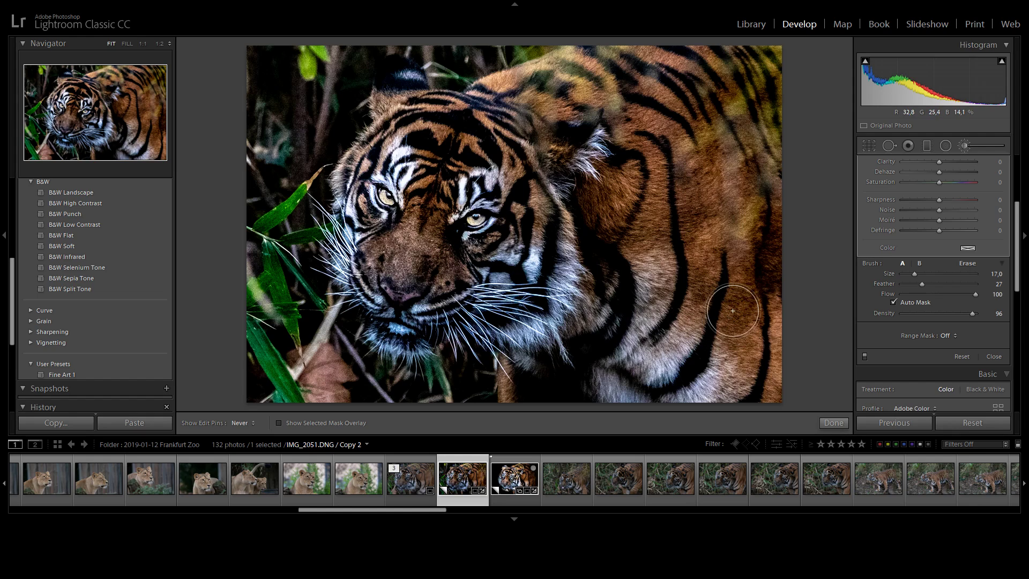
Add a graduated filter with all effects reset and Exposure -4.00, running horizontally from the photo's left edge to its right edge.
left_click(926, 145)
scroll(951, 348, "up", 5)
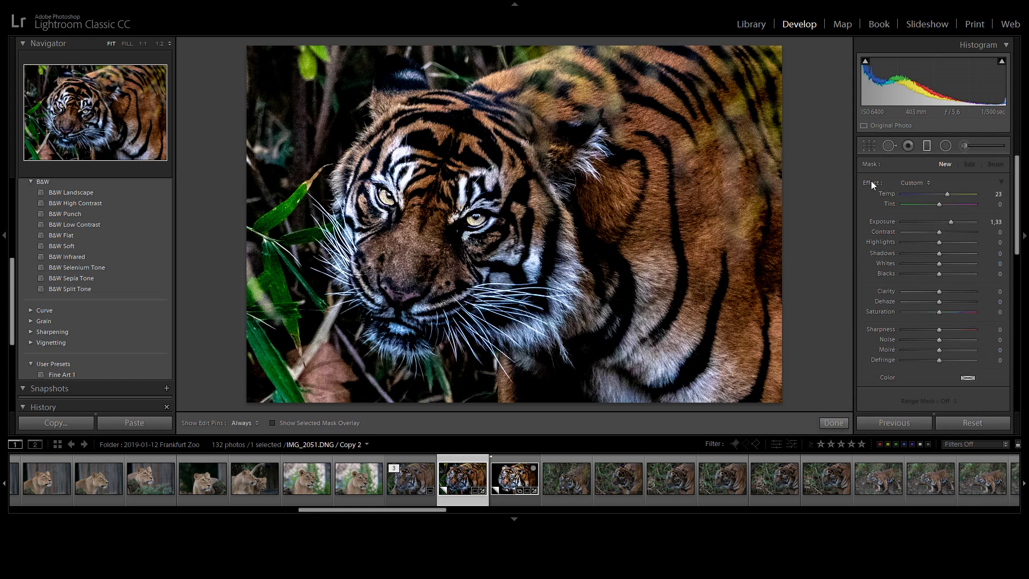
double_click(871, 182)
left_click_drag(940, 225, 899, 228)
left_click_drag(236, 195, 781, 204)
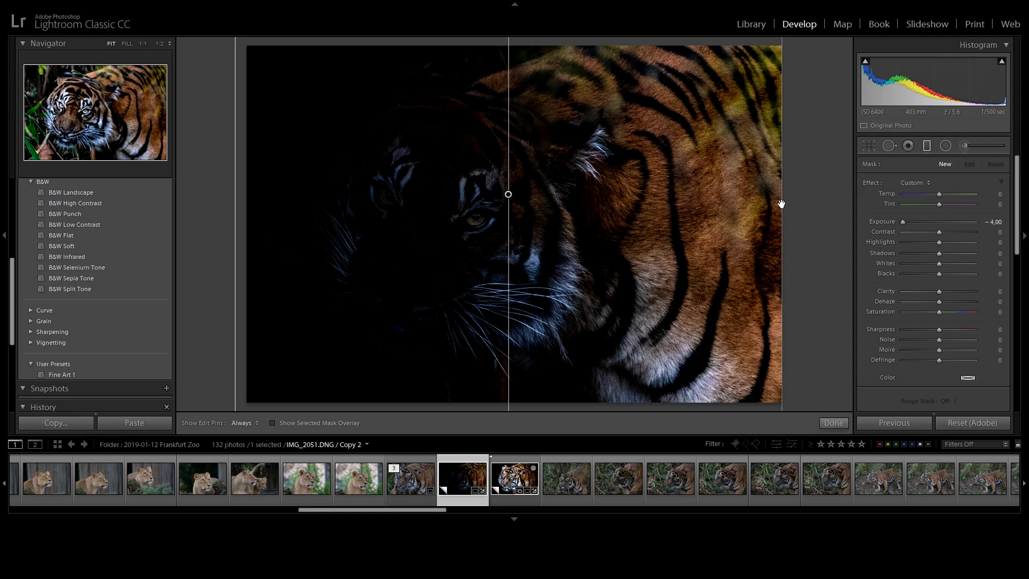
left_click_drag(781, 204, 781, 203)
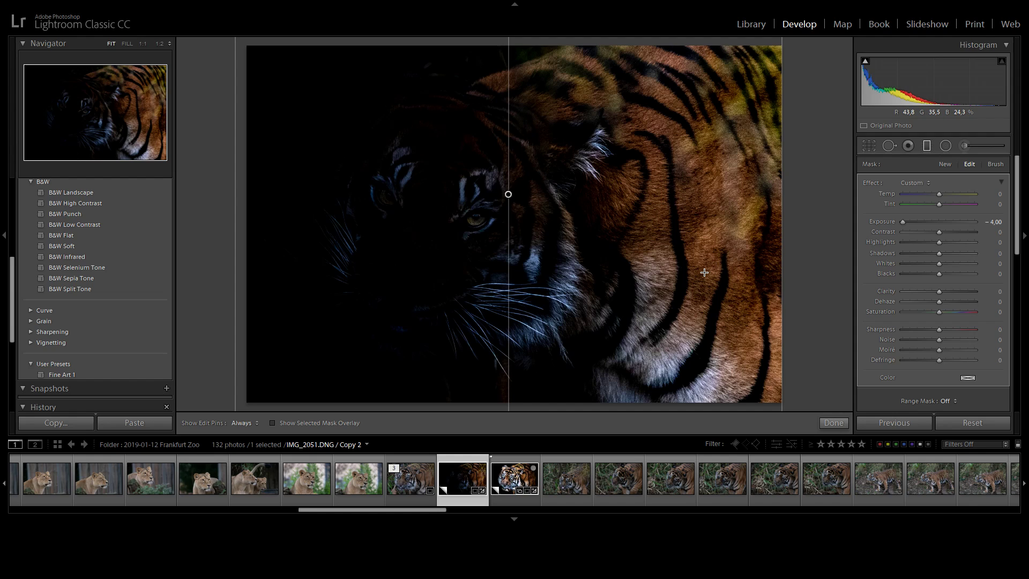
Show the mask overlay and erase the graduated filter from the tiger's body and the right half of its face with a size 47 brush.
key("o")
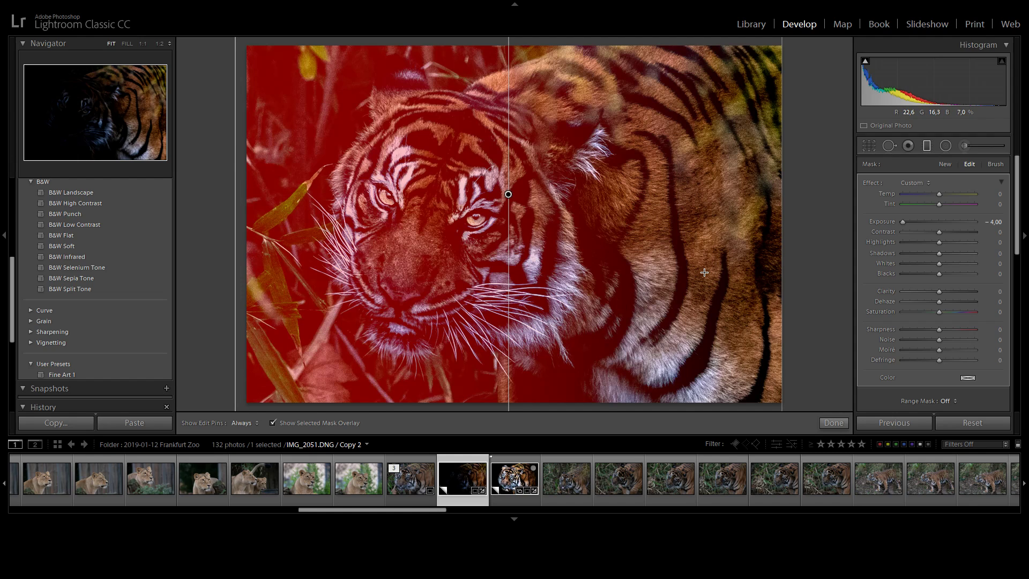
left_click(995, 165)
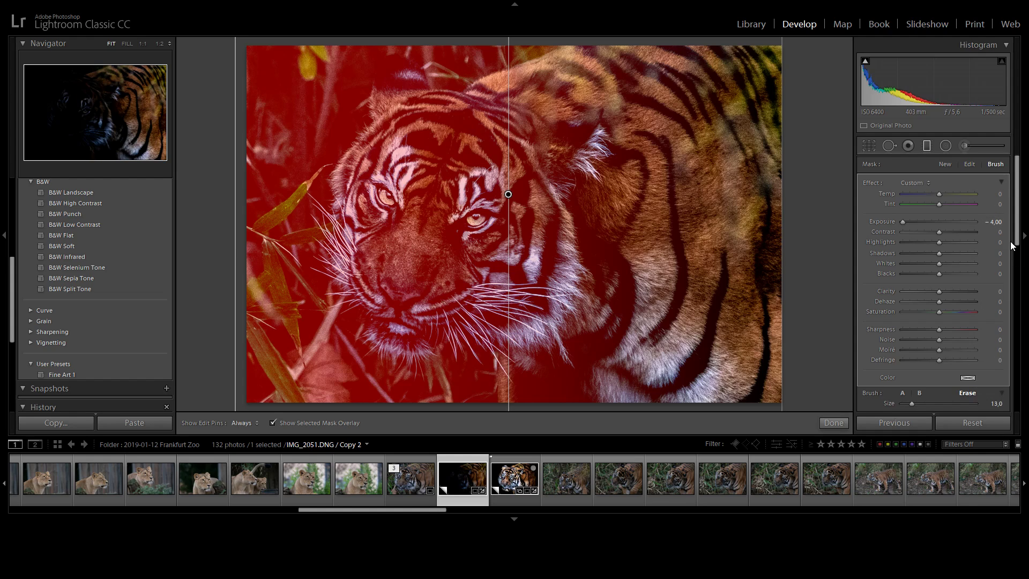
left_click_drag(1017, 235, 1027, 293)
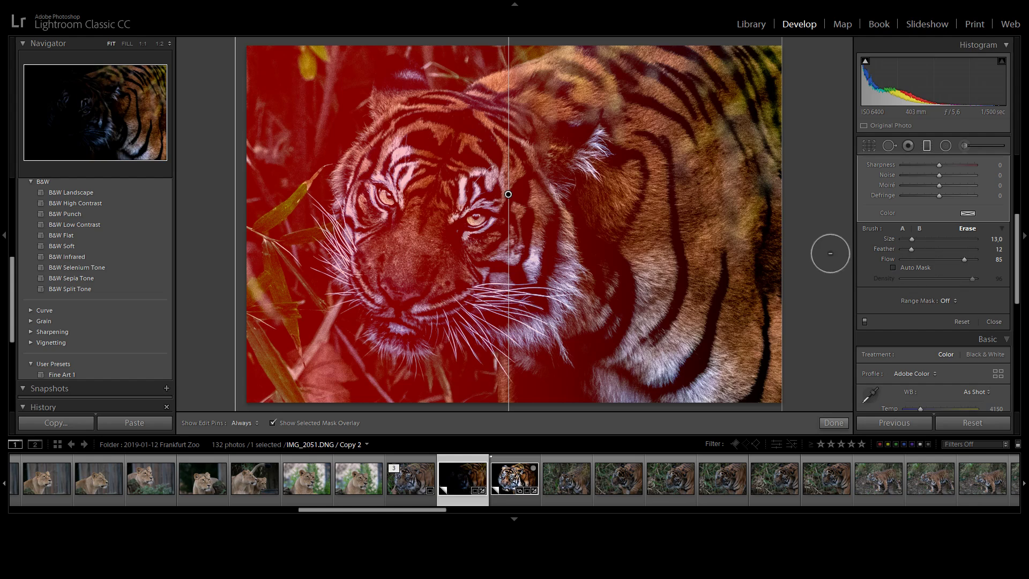
scroll(668, 217, "up", 5)
scroll(668, 216, "up", 8)
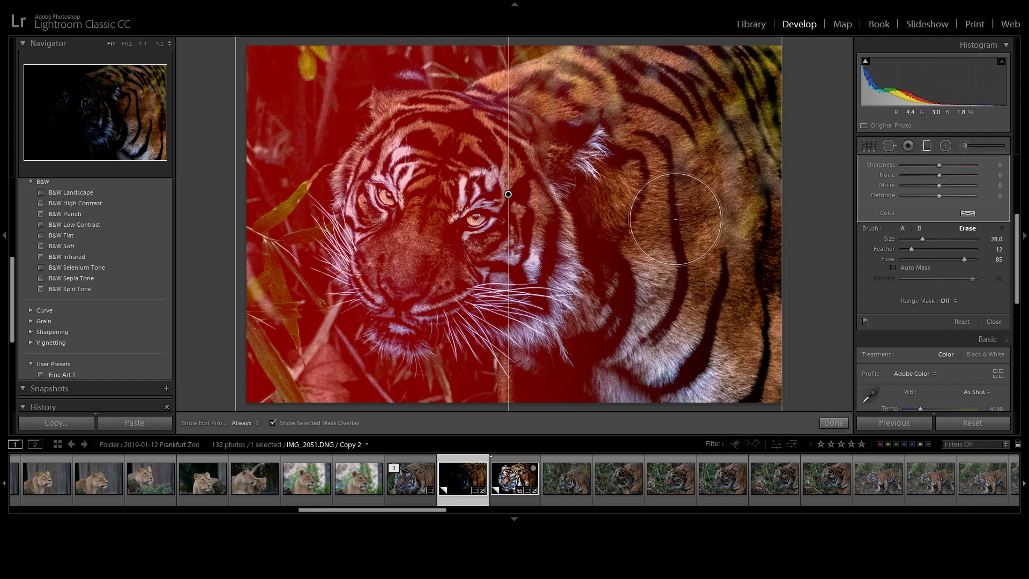
scroll(674, 219, "up", 2)
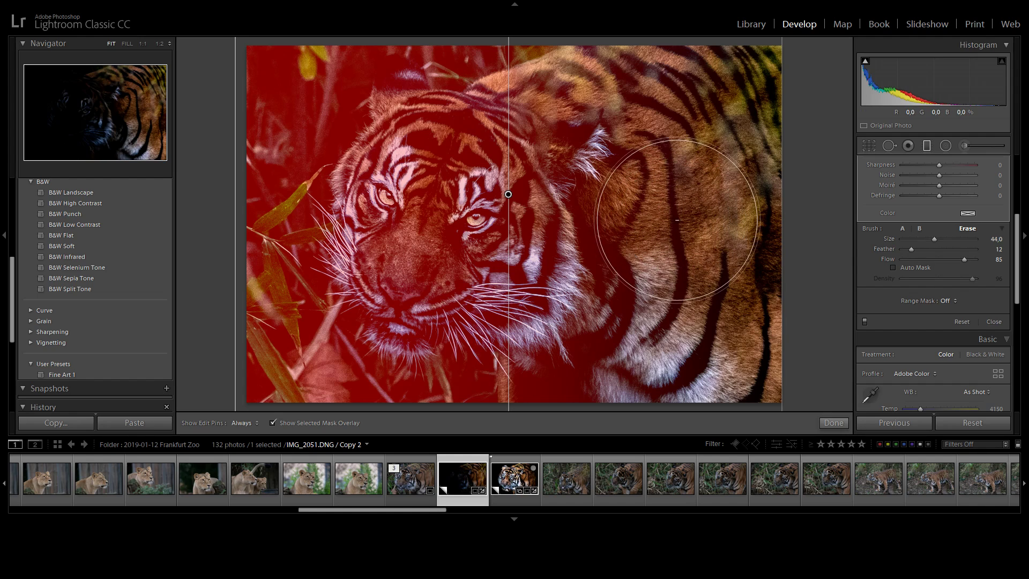
key("h")
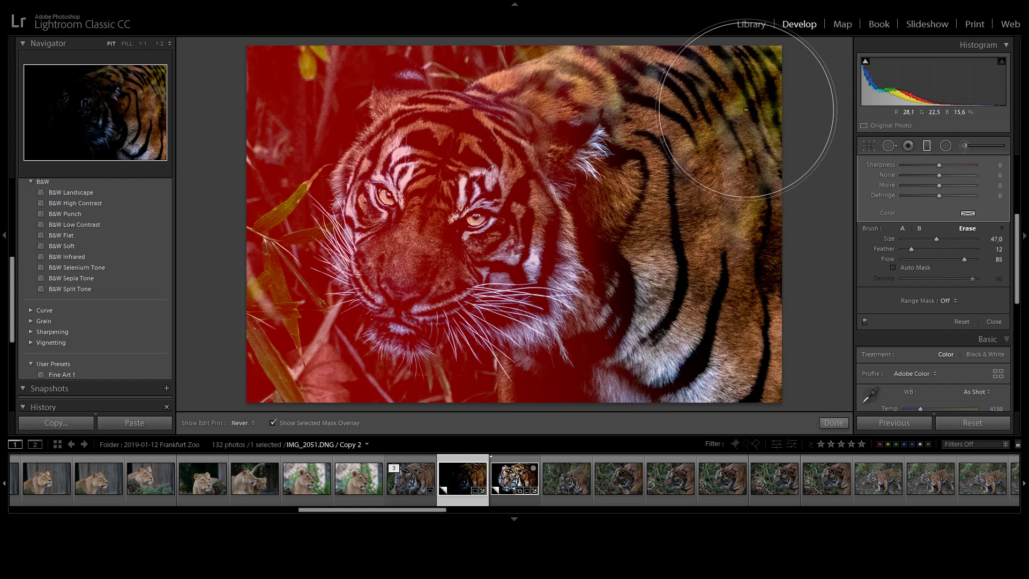
left_click_drag(657, 146, 633, 195)
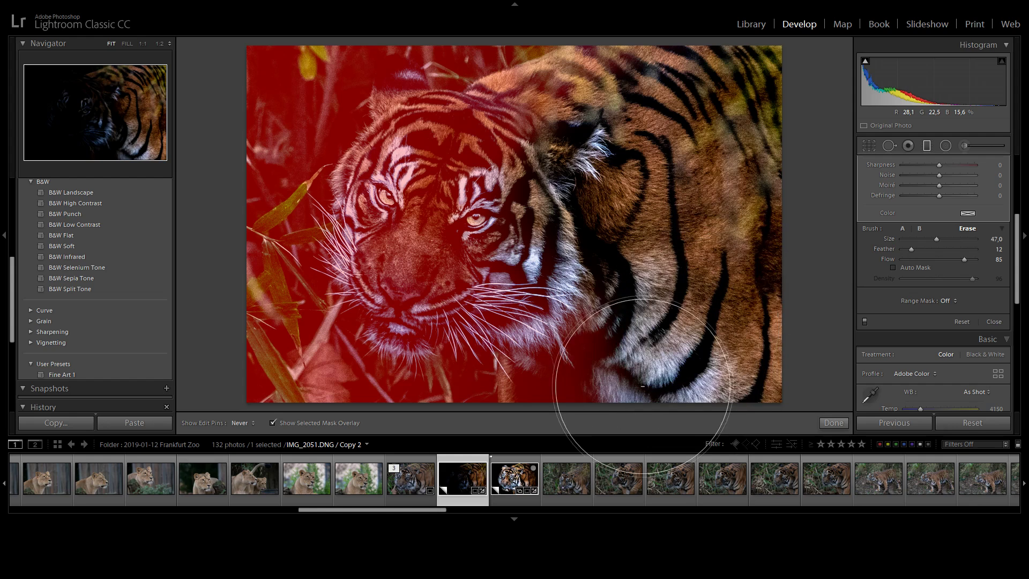
left_click_drag(648, 375, 610, 391)
left_click_drag(531, 219, 471, 238)
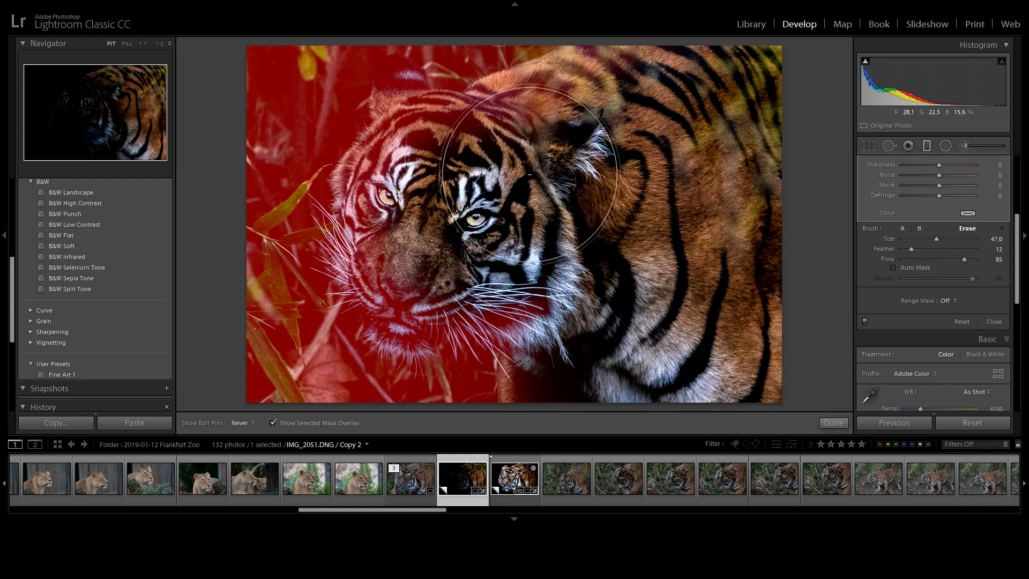
mouse_move(728, 144)
left_mouse_down()
mouse_move(750, 304)
mouse_move(748, 283)
left_mouse_up()
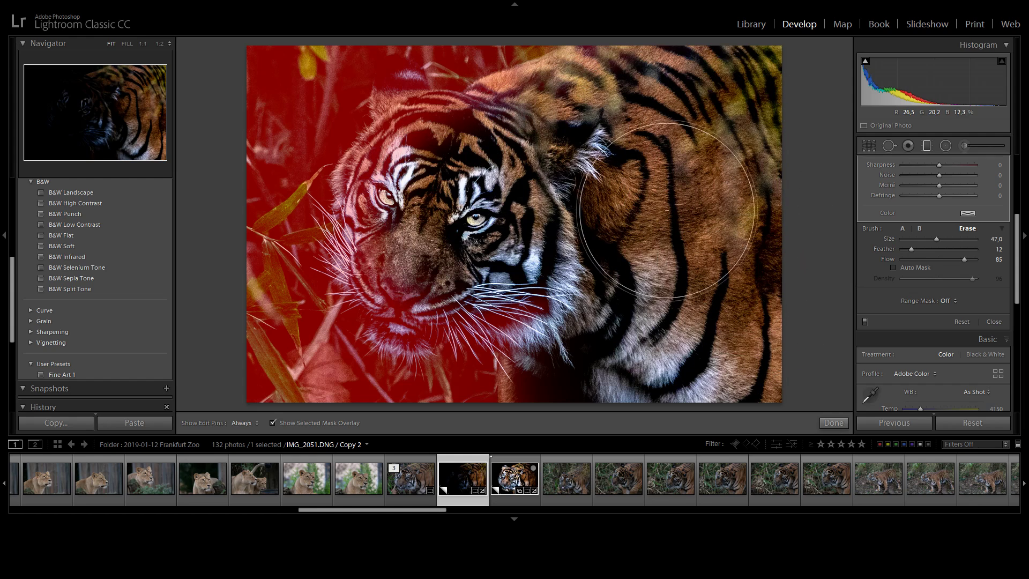
Erase the graduated filter mask from the tiger's forehead and nose with a brush of about size 22.
scroll(577, 207, "down", 7)
key("h")
mouse_move(439, 183)
left_mouse_down()
mouse_move(446, 177)
mouse_move(413, 225)
mouse_move(415, 253)
left_mouse_up()
scroll(444, 256, "down", 6)
key("h")
key("h")
scroll(418, 268, "down", 13)
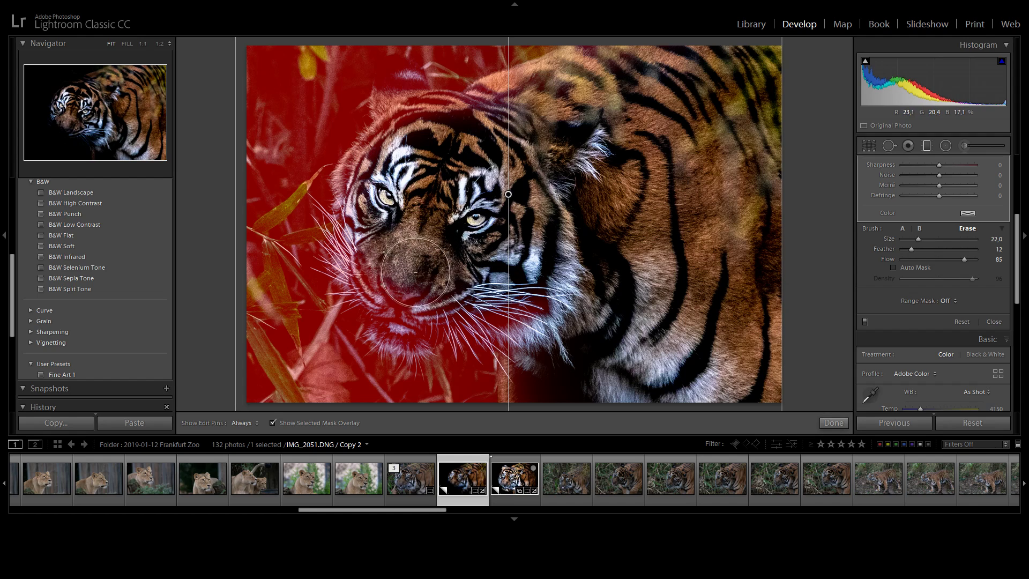
mouse_move(407, 281)
left_mouse_down()
mouse_move(381, 274)
mouse_move(386, 249)
mouse_move(443, 124)
mouse_move(499, 142)
mouse_move(519, 131)
left_mouse_up()
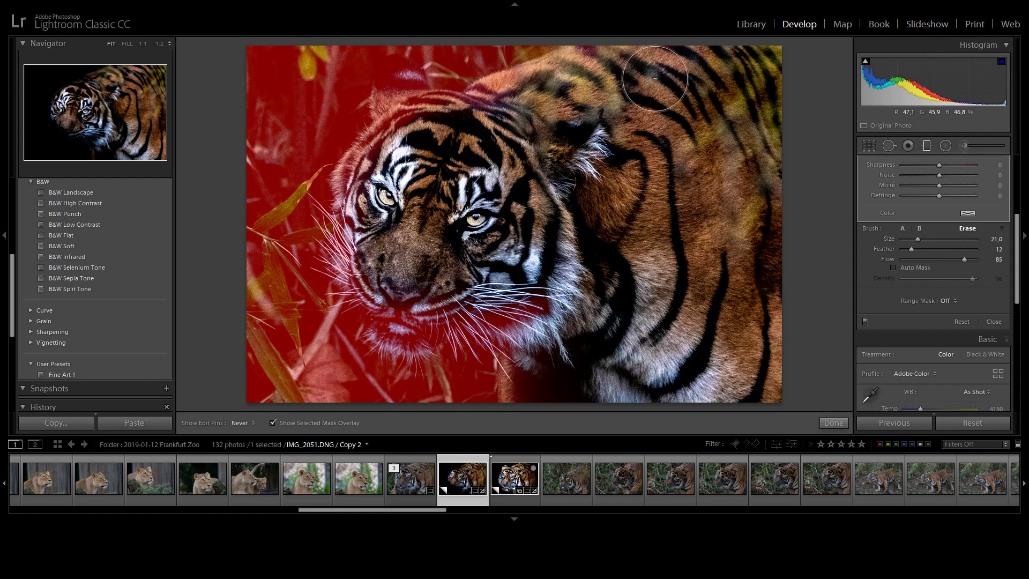
Erase the mask from the tiger's chest, chin and the left edge of its face, reducing the brush to size 15.
key("h")
key("h")
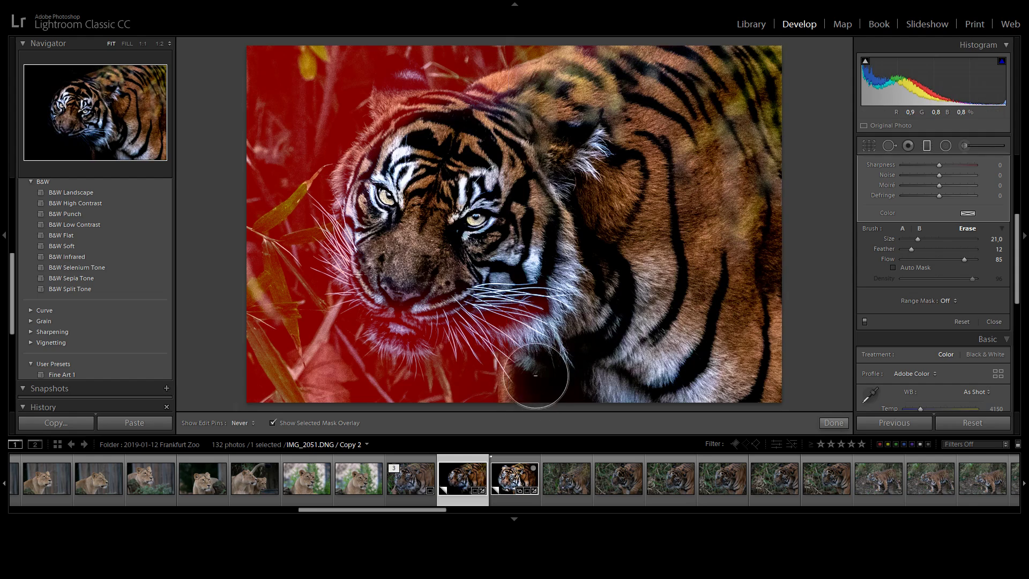
key("h")
key("bracketleft")
key("h")
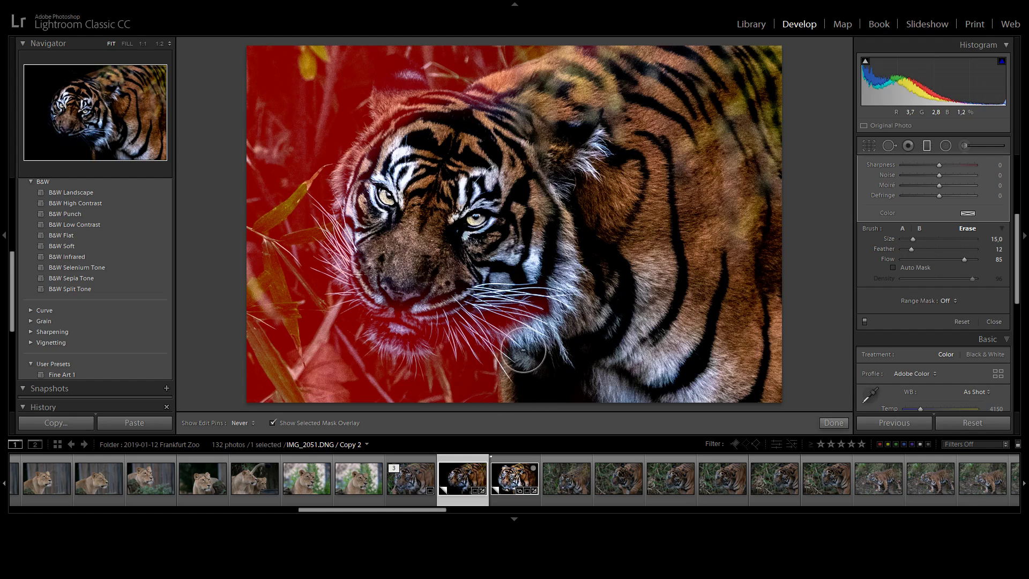
key("h")
key("h")
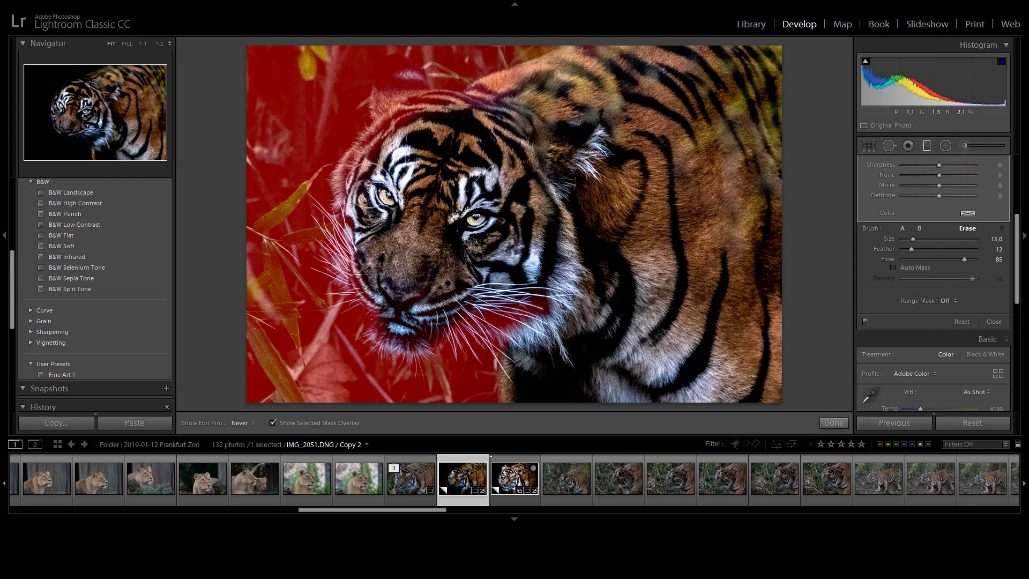
left_click_drag(387, 137, 600, 88)
key("h")
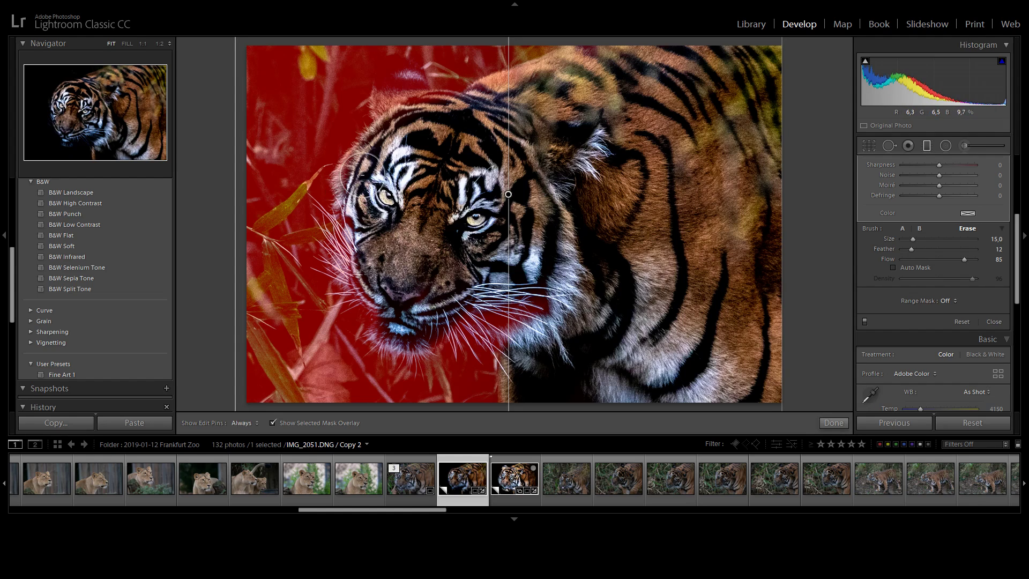
Enable Auto Mask for the eraser and remove the mask from the tiger's left ear with a size 20 brush.
scroll(396, 115, "down", 1)
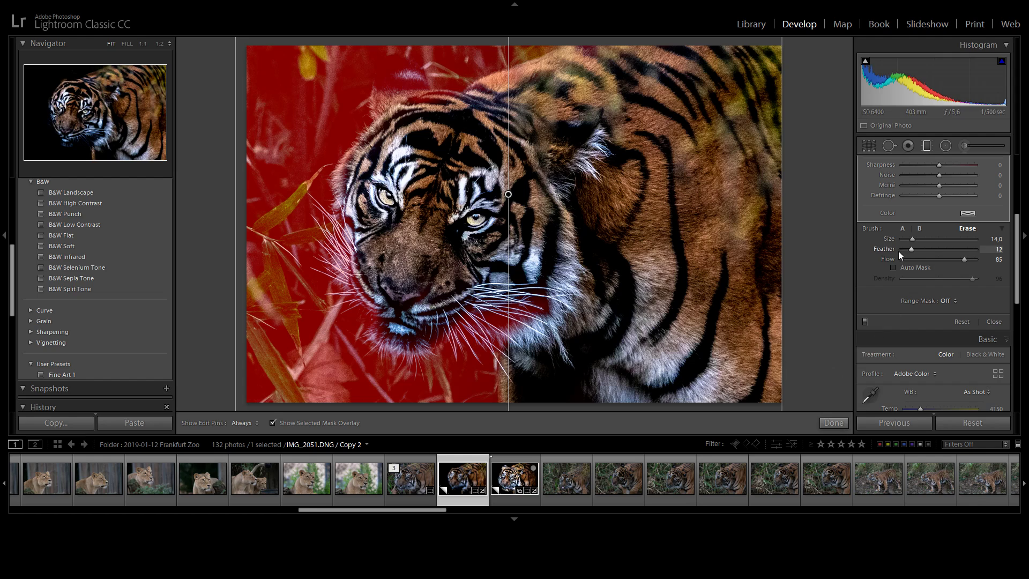
left_click(893, 267)
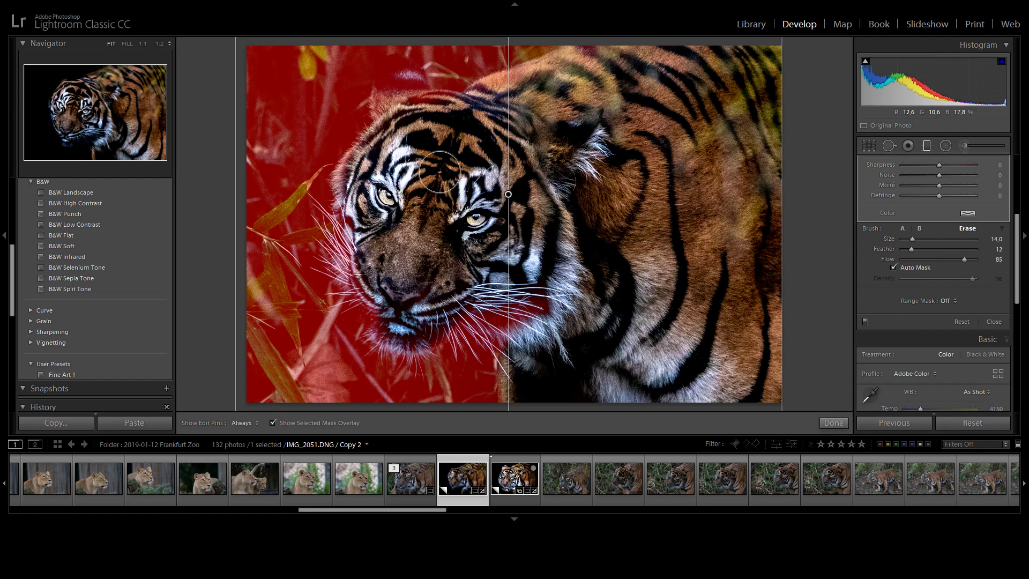
scroll(396, 231, "up", 6)
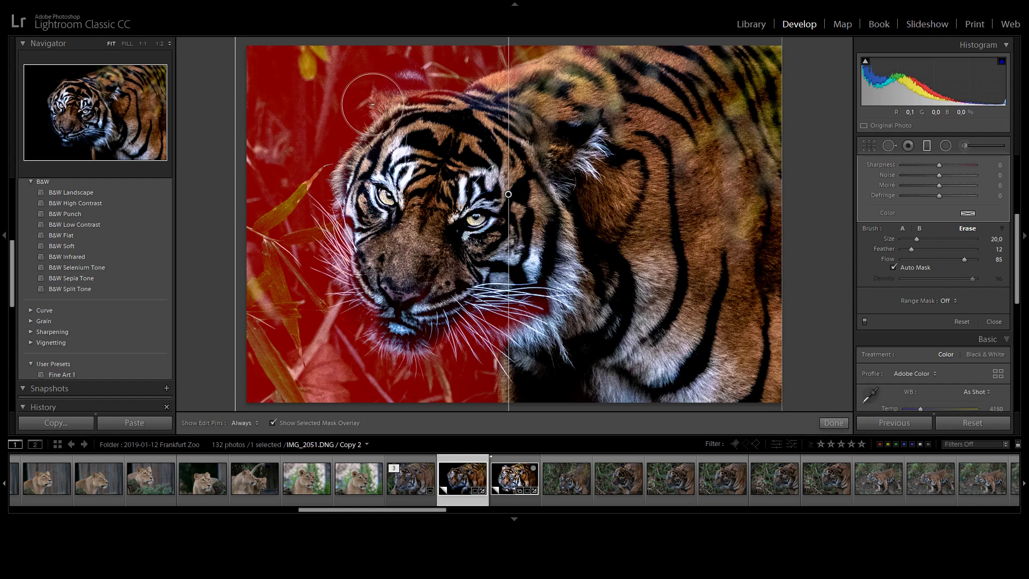
key("h")
key("h")
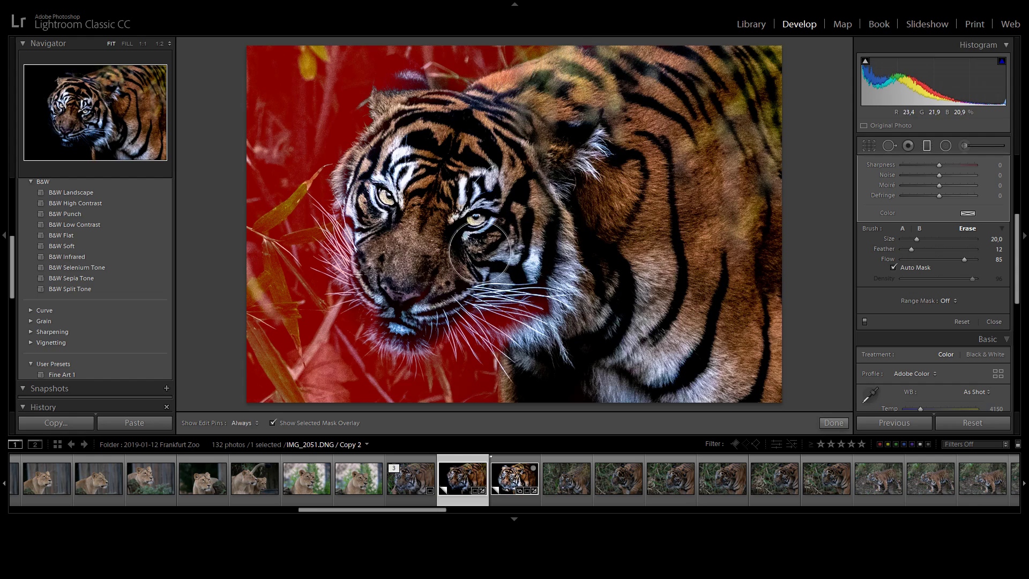
Refine the mask around the tiger's mouth and left cheek with the eraser at size 12.
key("h")
scroll(406, 297, "down", 4)
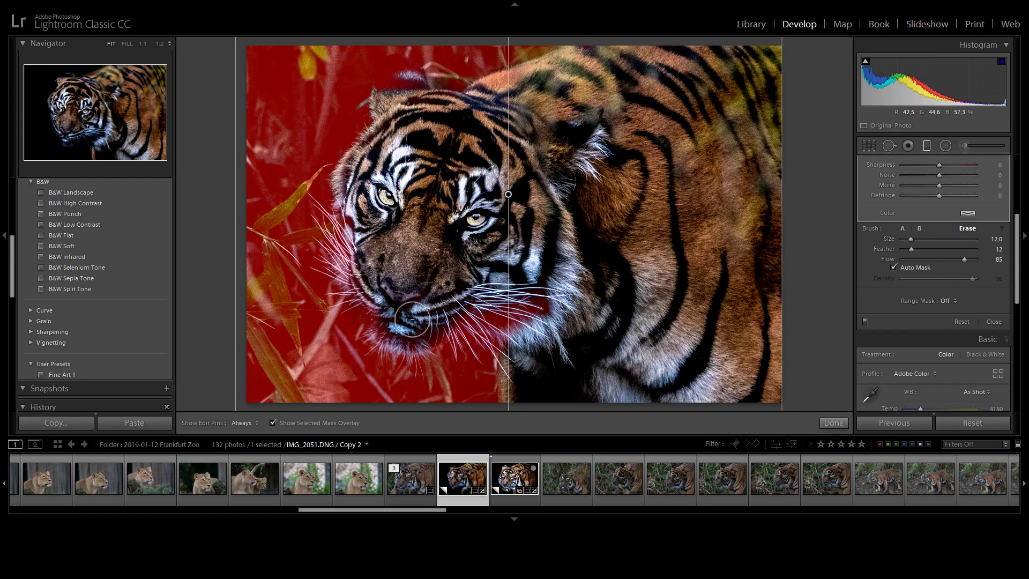
key("h")
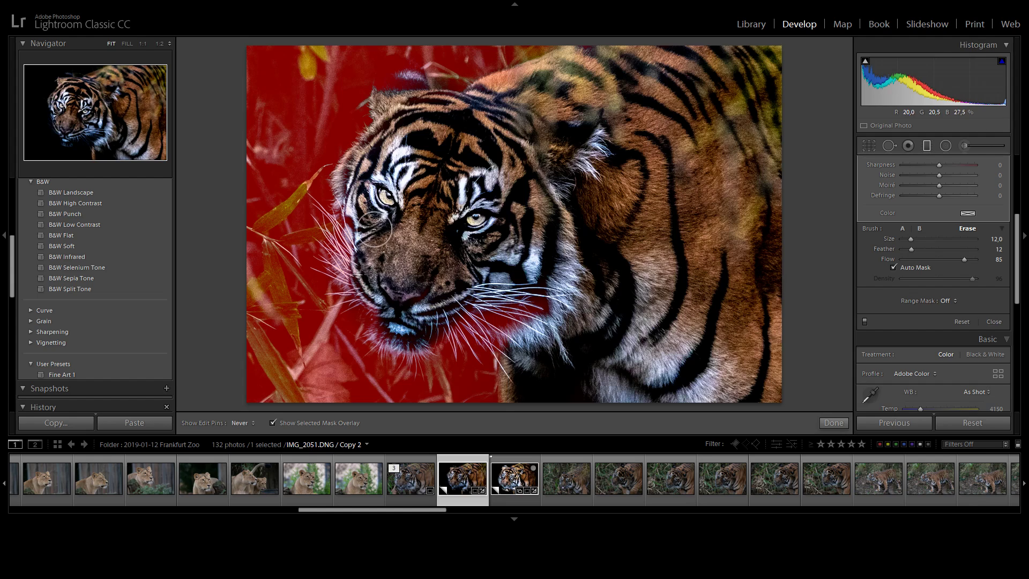
key("h")
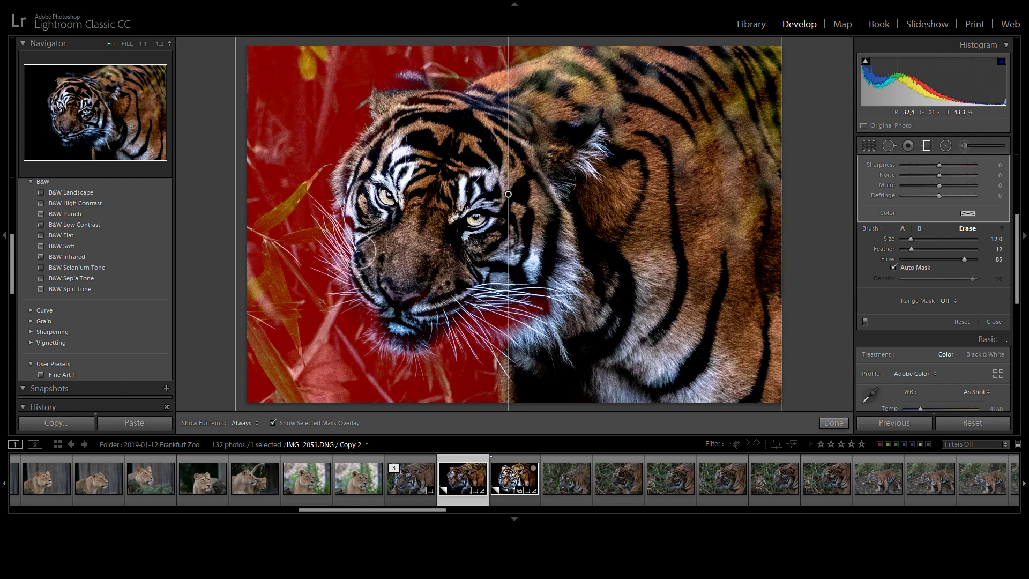
key("h")
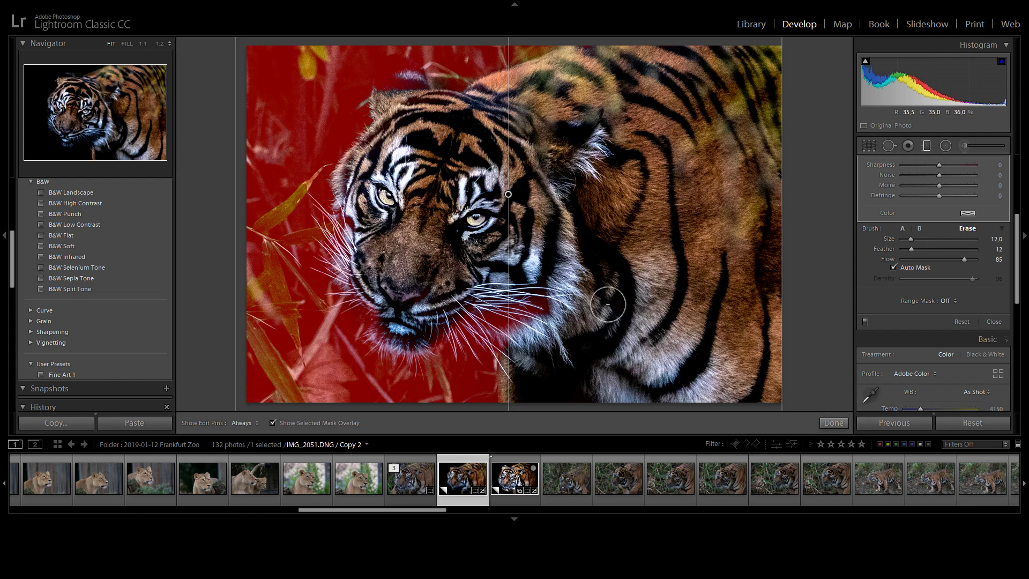
Switch to painting brush A with Flow 88 and Density 80.
key("alt")
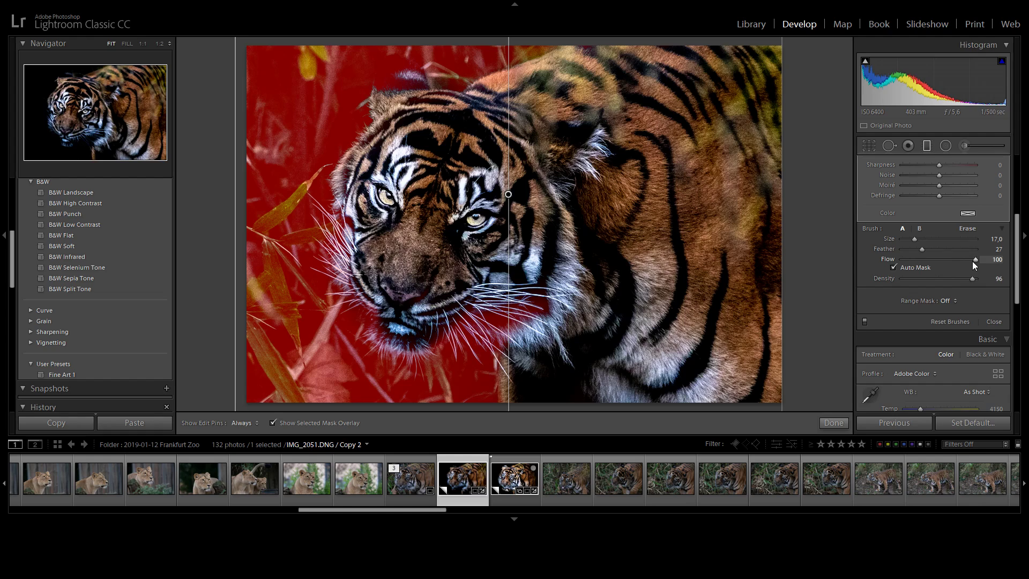
left_click_drag(960, 279, 958, 279)
left_click_drag(957, 278, 960, 278)
key("alt")
key("alt")
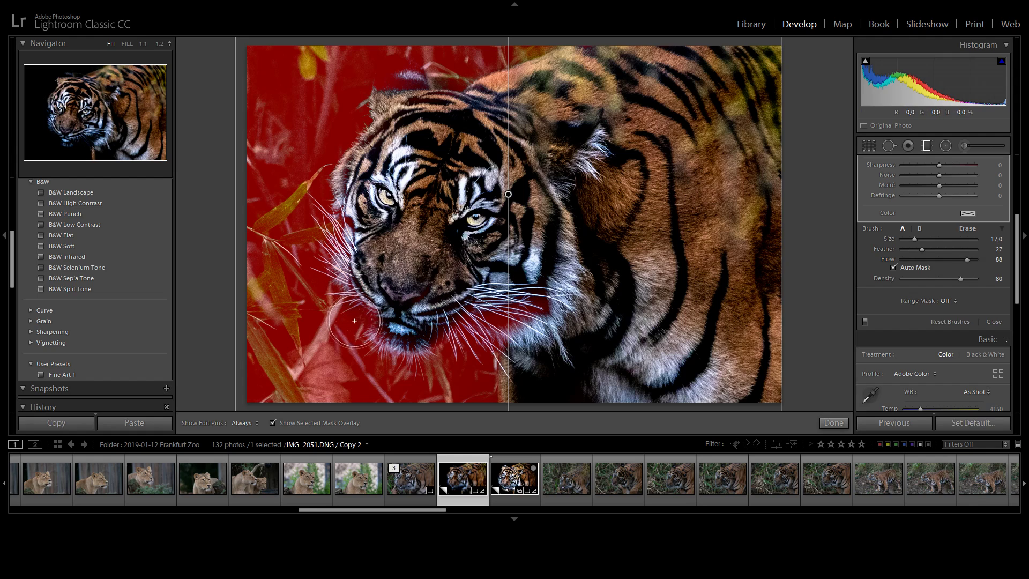
Paint the mask back over the background above the tiger's head and below its whiskers with a size 12 brush.
scroll(343, 321, "down", 5)
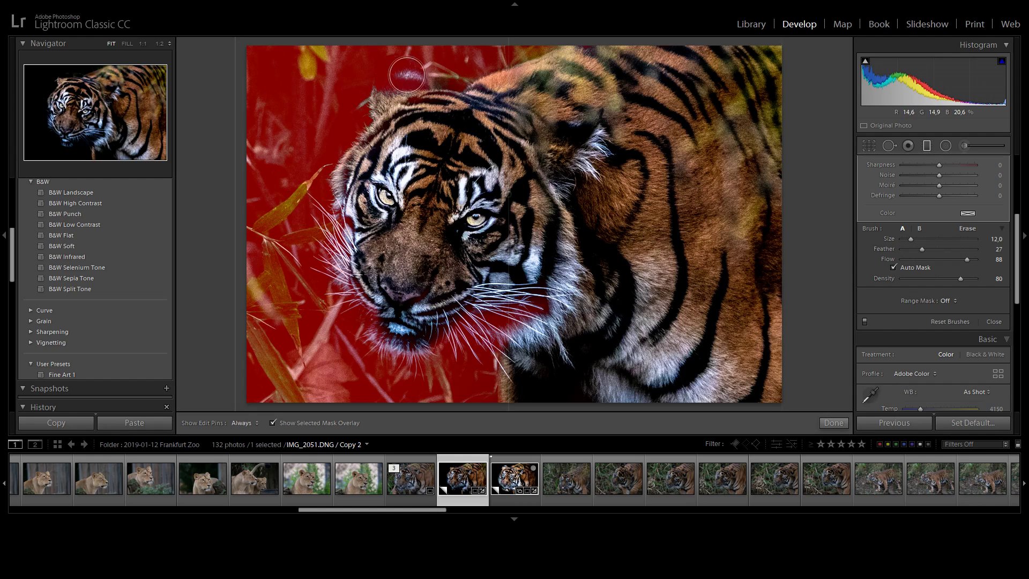
key("h")
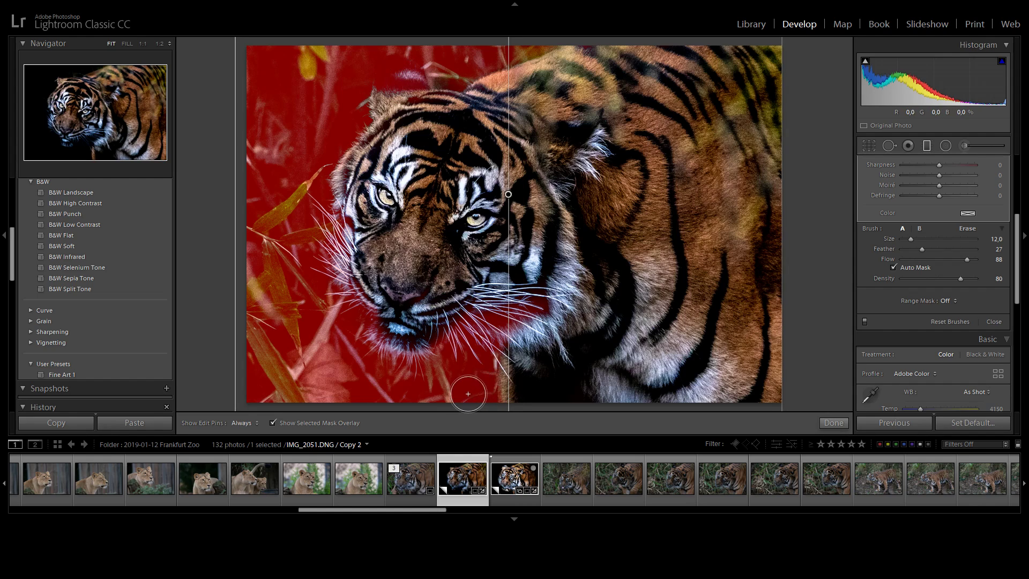
key("h")
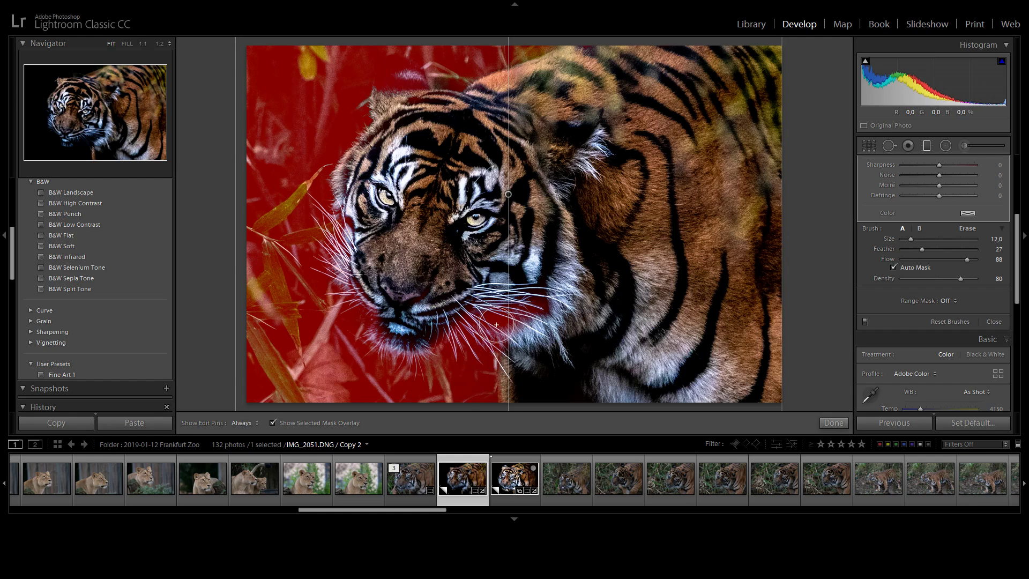
key("h")
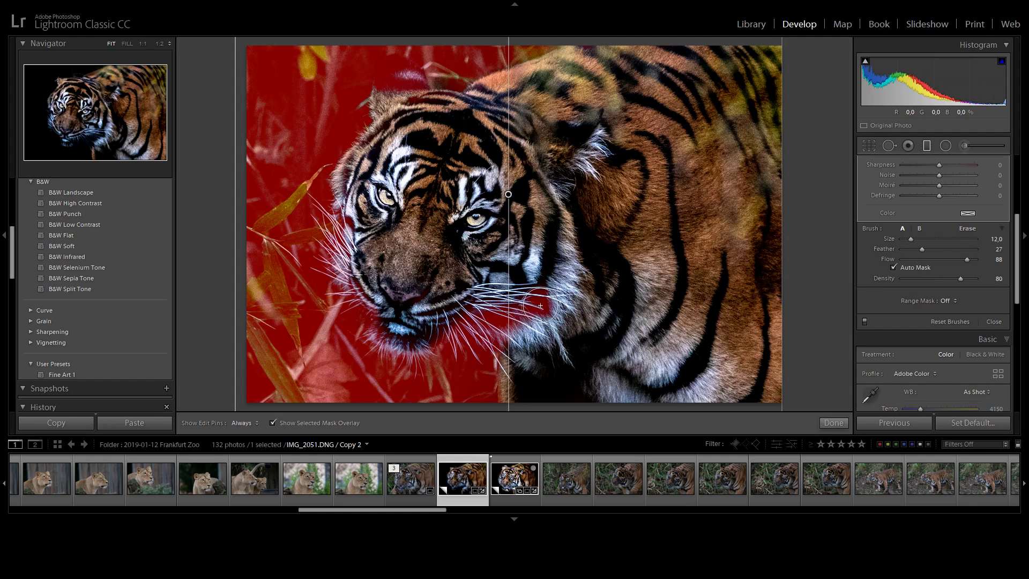
Erase remaining mask along the tiger's chin and left face edge with a size 5 brush, and hide the mask overlay.
key("alt")
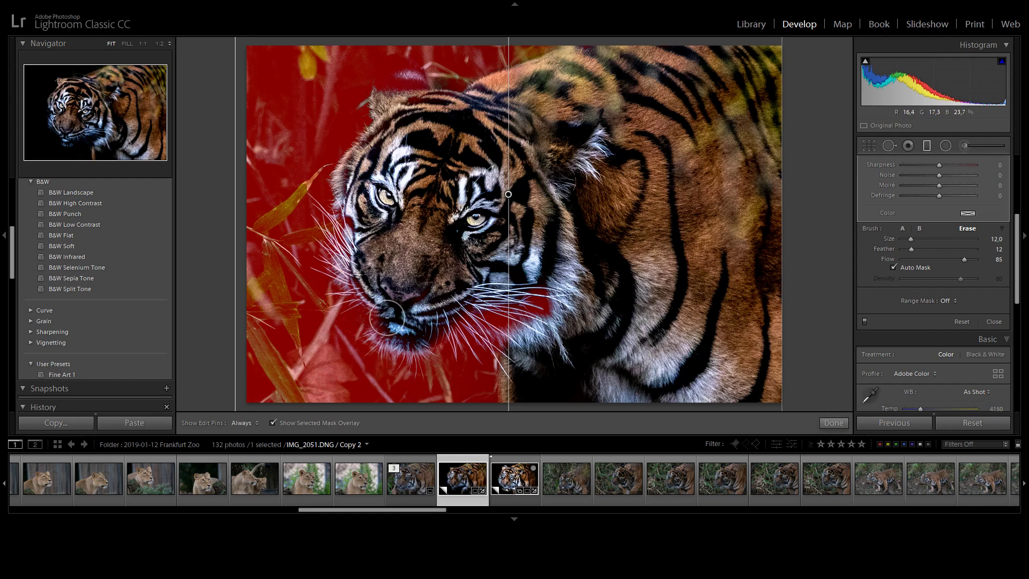
scroll(382, 308, "down", 5)
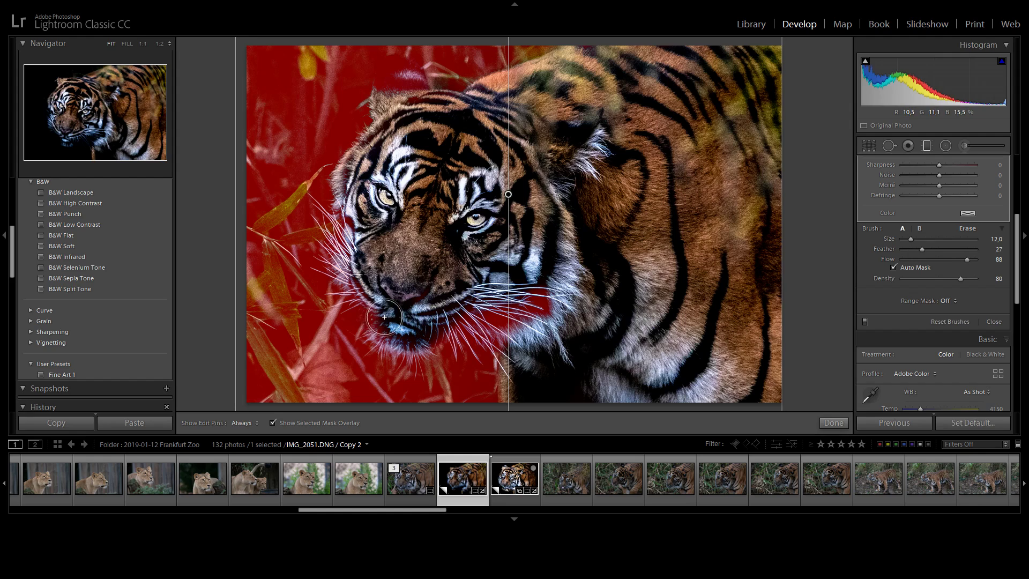
key("h")
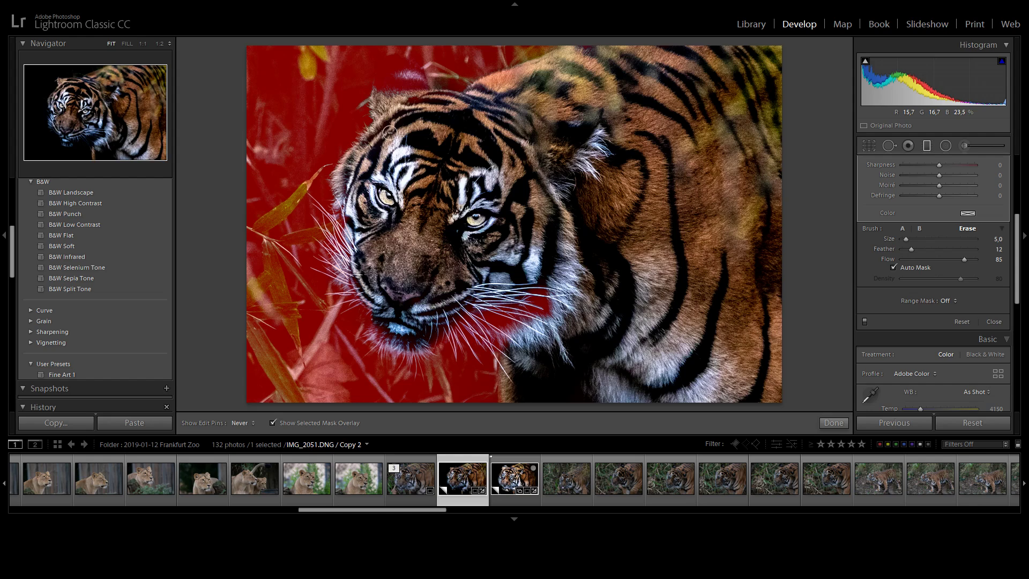
left_click_drag(438, 143, 438, 148)
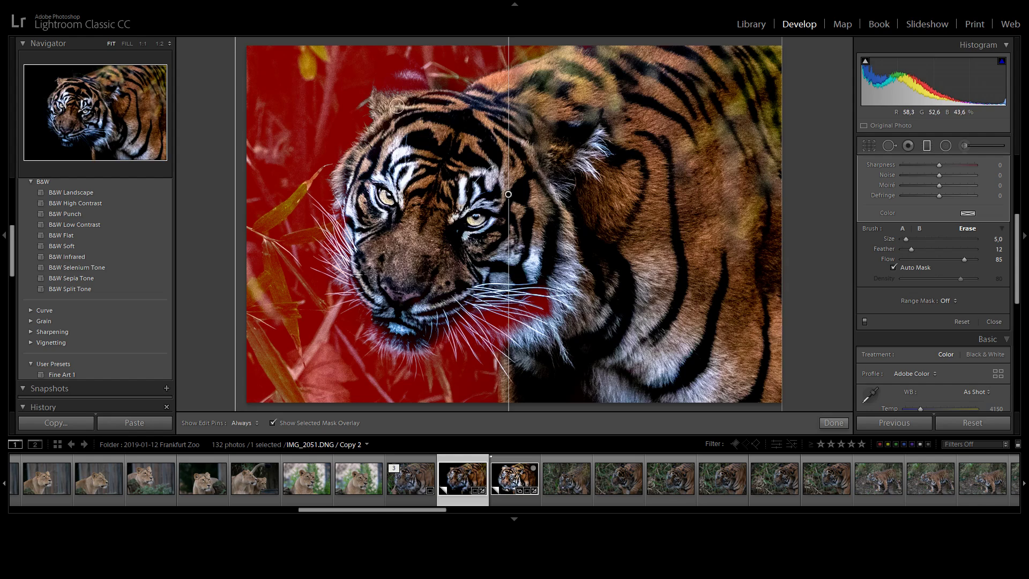
key("h")
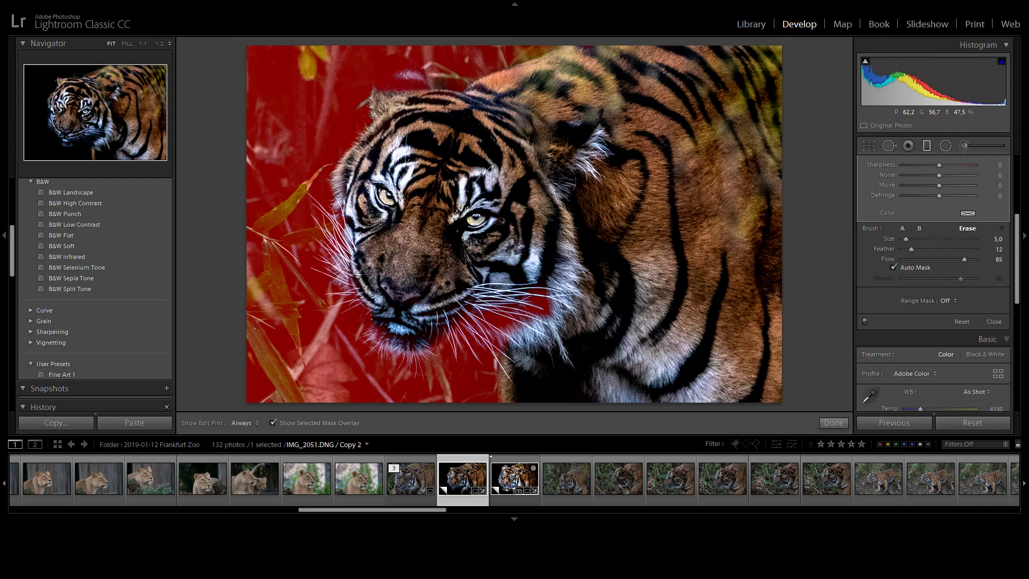
key("h")
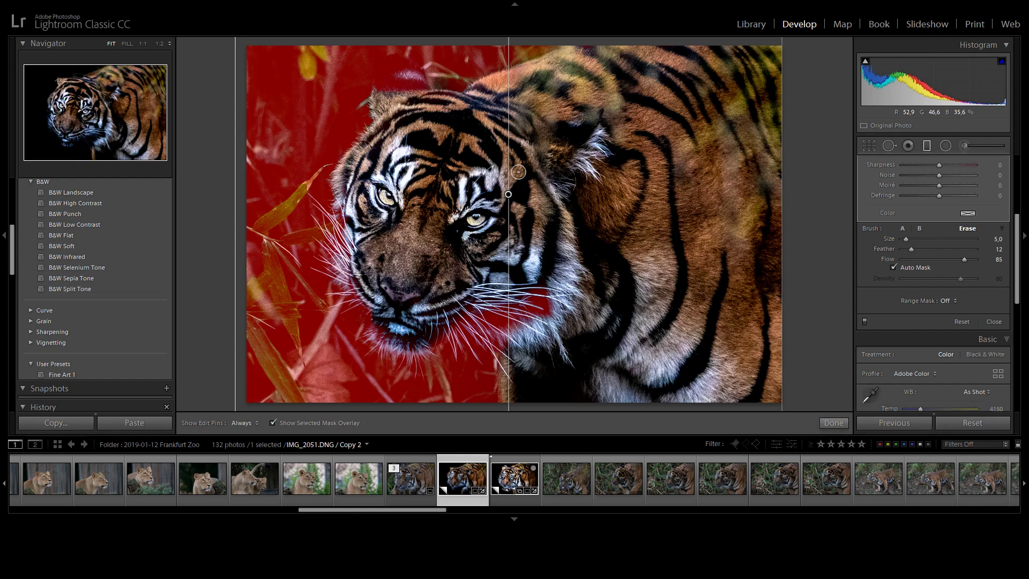
key("o")
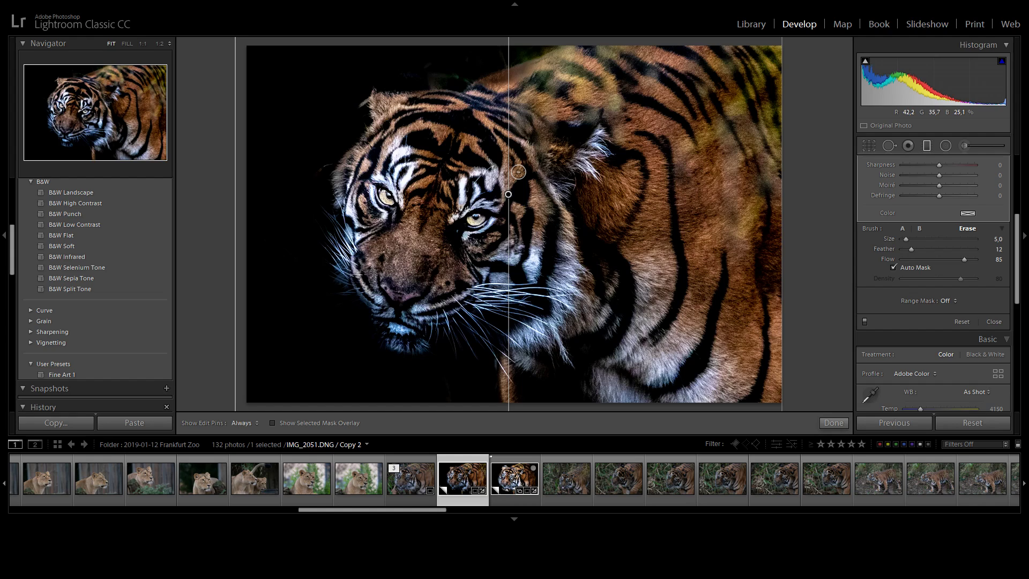
Add a new graduated filter from the photo's right edge to the tiger's face, with all effects reset and Exposure 1.57.
key("bracketleft")
left_click(929, 146)
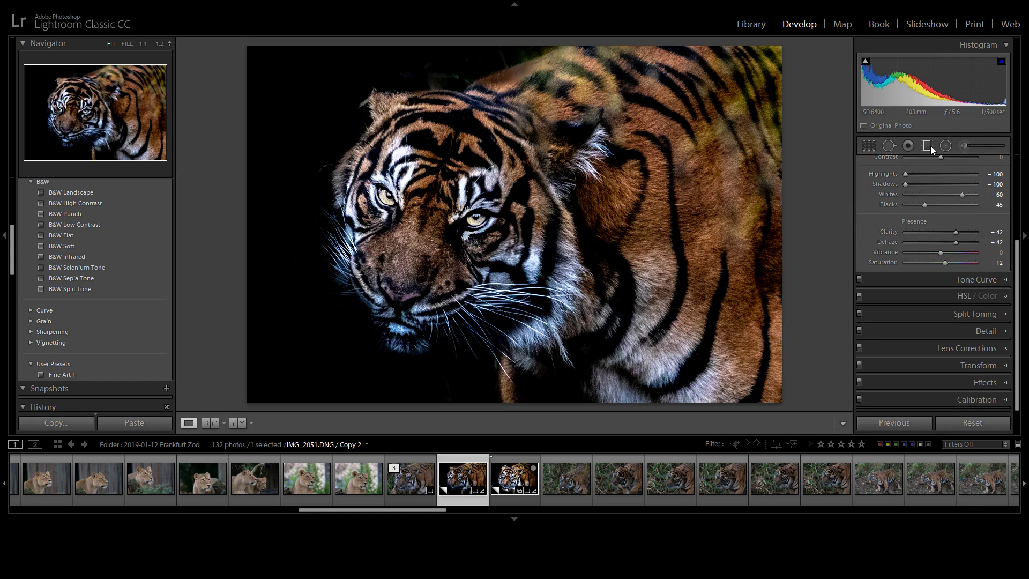
left_click(930, 146)
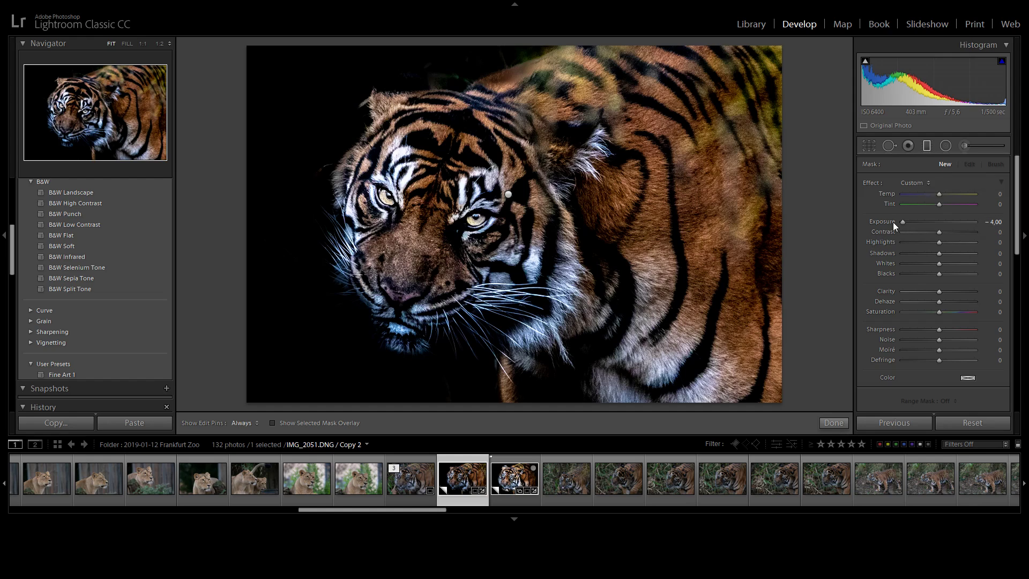
double_click(866, 185)
left_click_drag(807, 176, 333, 206)
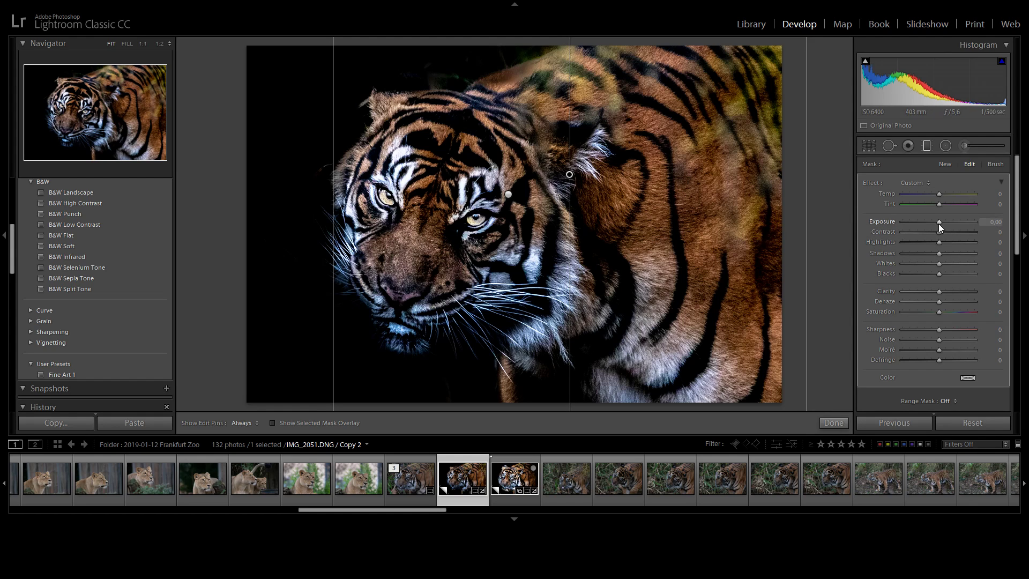
mouse_move(938, 220)
left_mouse_down()
mouse_move(960, 224)
mouse_move(951, 229)
left_mouse_up()
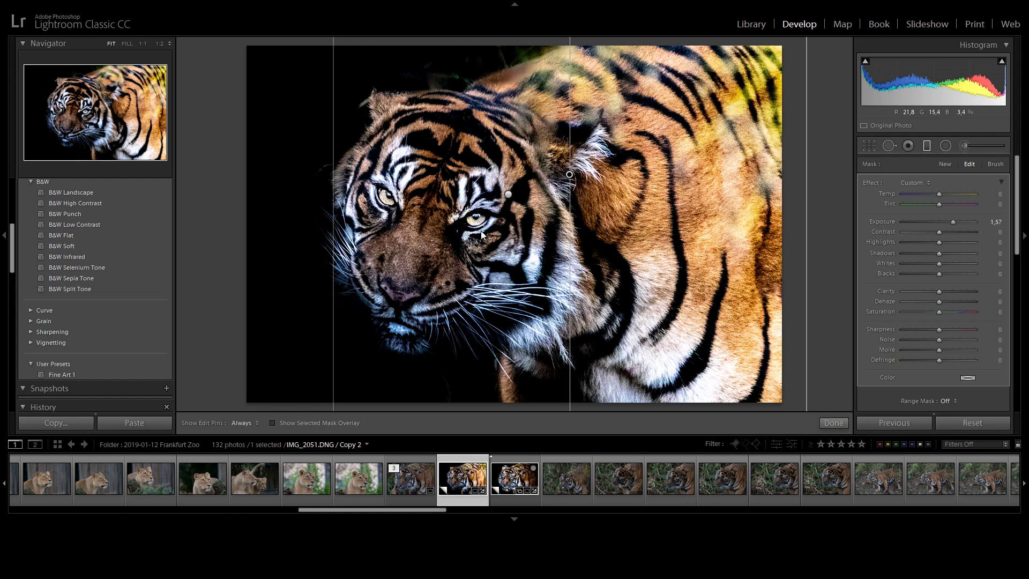
Shift the brightening graduated filter left so its center lies beside the tiger's left eye, and activate the adjustment brush.
left_click_drag(571, 174, 428, 205)
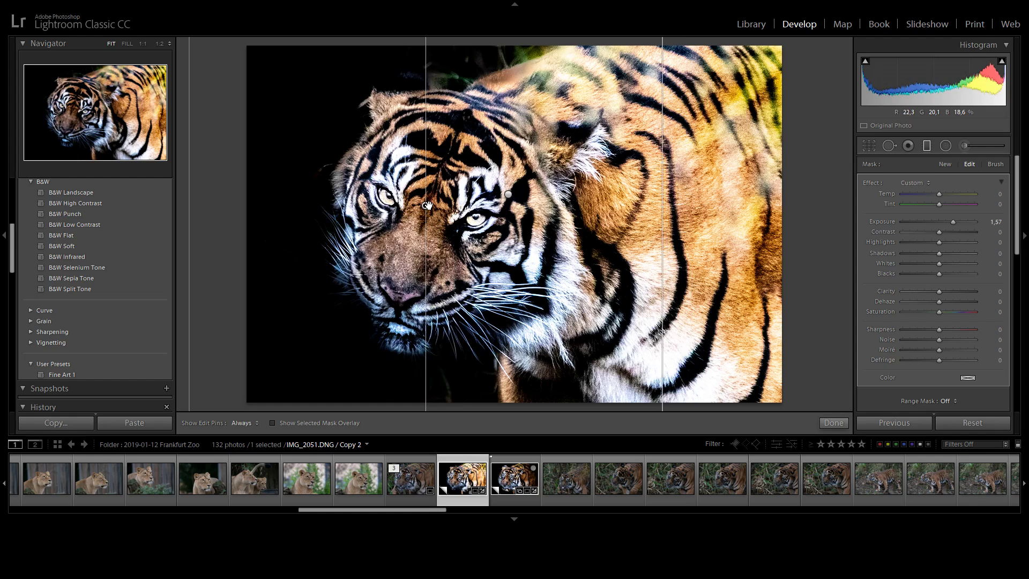
left_click_drag(426, 206, 412, 206)
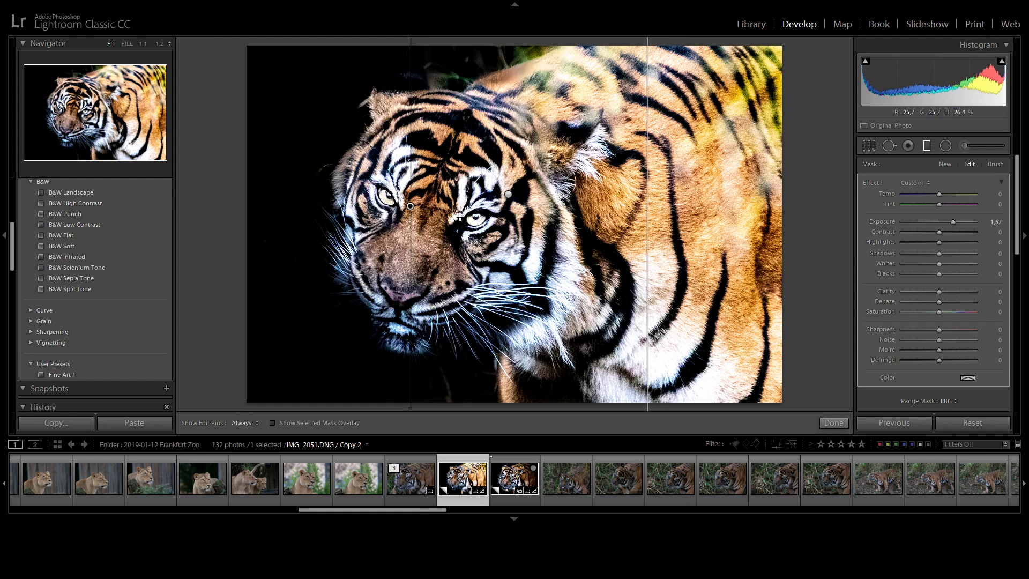
key("Escape")
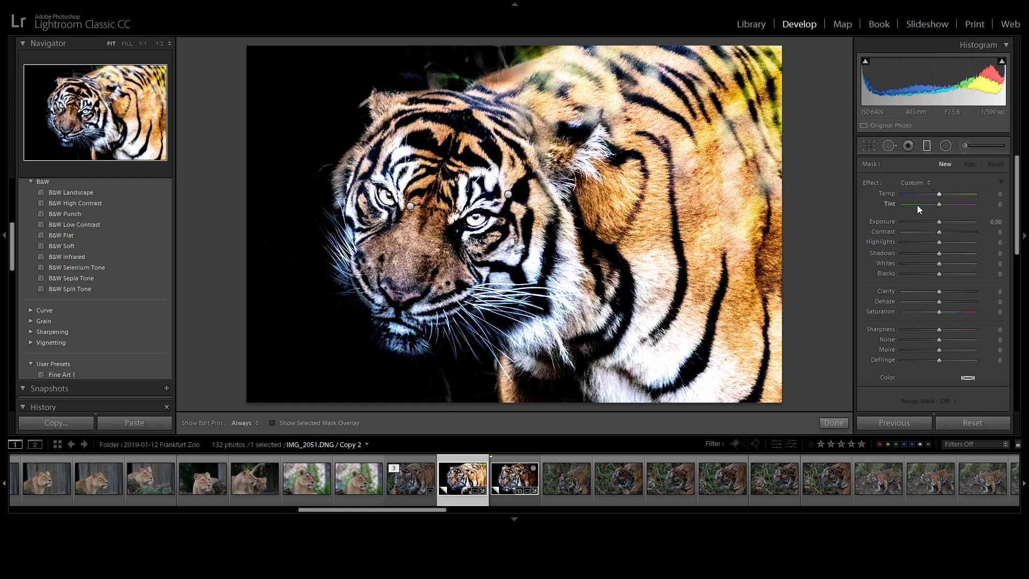
left_click(965, 146)
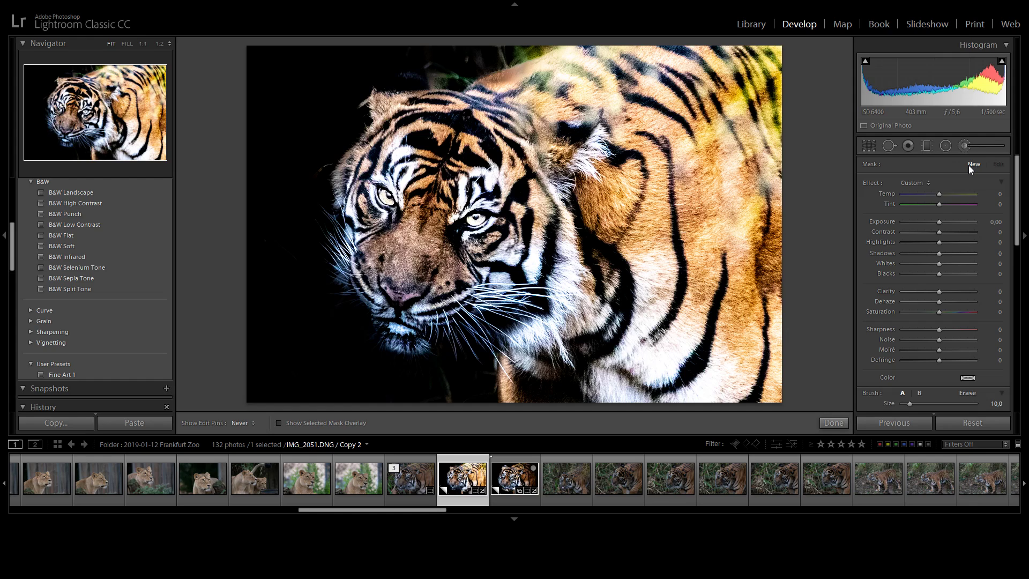
Paint the remaining background above and beside the tiger's head with a size 10 adjustment brush at Exposure -4.00.
left_click_drag(943, 222, 865, 231)
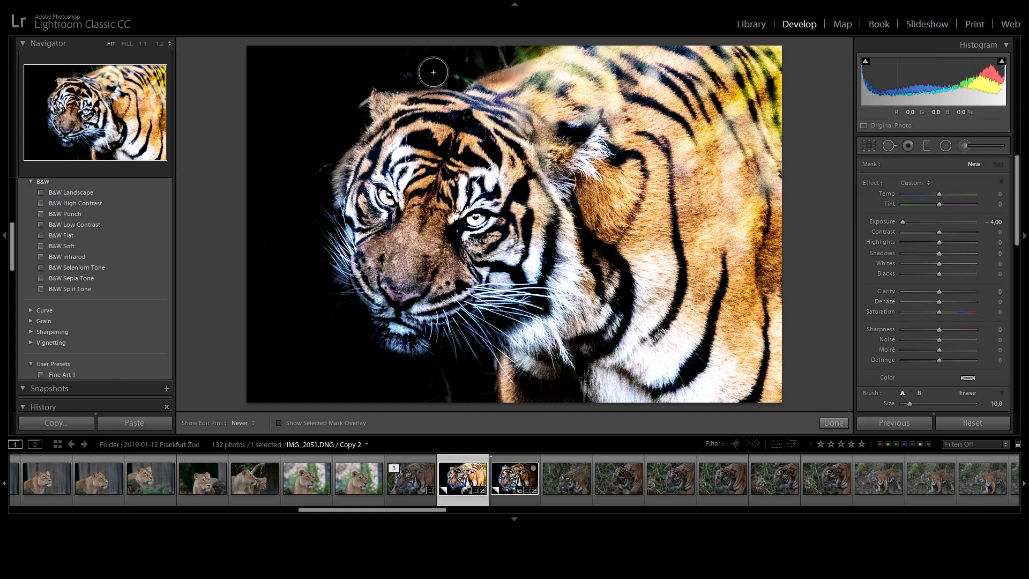
mouse_move(471, 69)
left_mouse_down()
mouse_move(545, 35)
mouse_move(532, 35)
left_mouse_up()
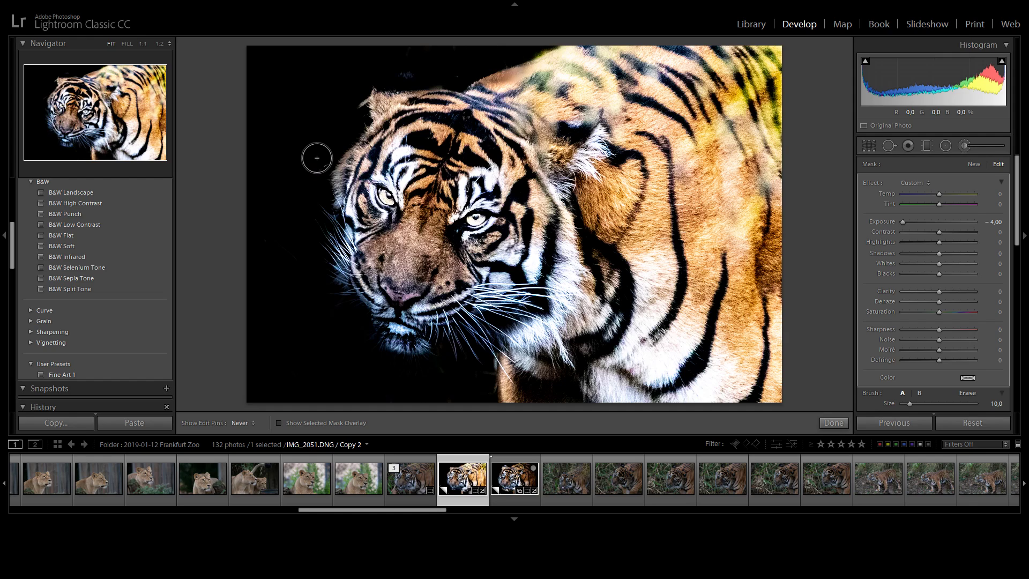
left_click_drag(317, 156, 308, 114)
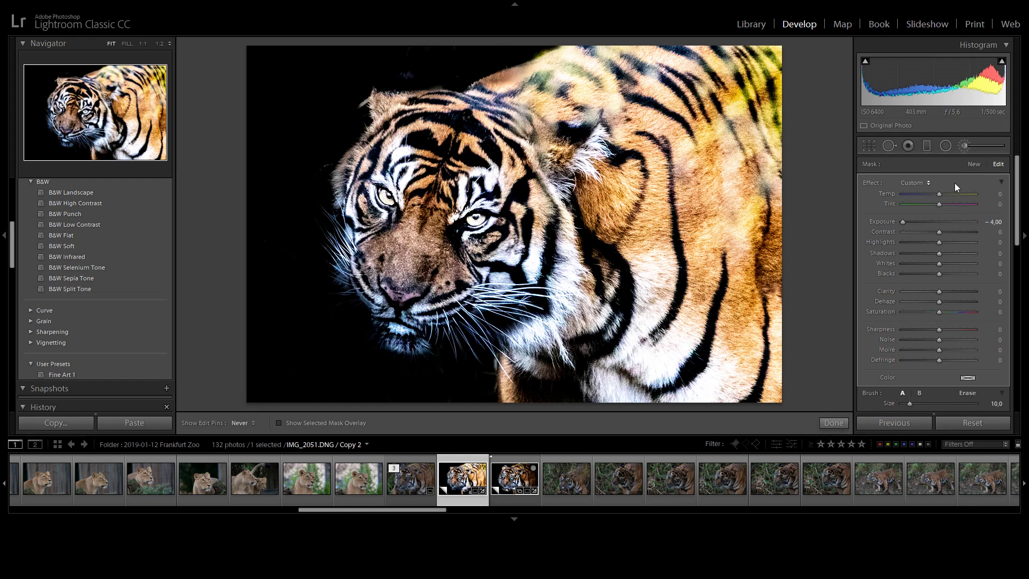
Add a new brush adjustment over the tiger's foreleg below its chest and set its Exposure to 2.28.
left_click(974, 165)
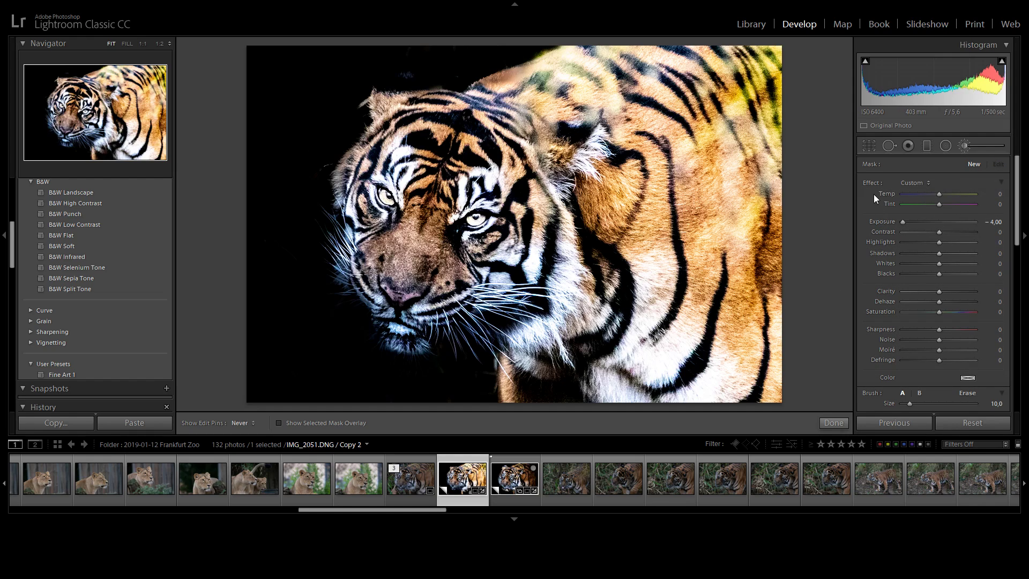
double_click(946, 223)
left_click(946, 223)
scroll(544, 396, "up", 3)
scroll(544, 390, "up", 5)
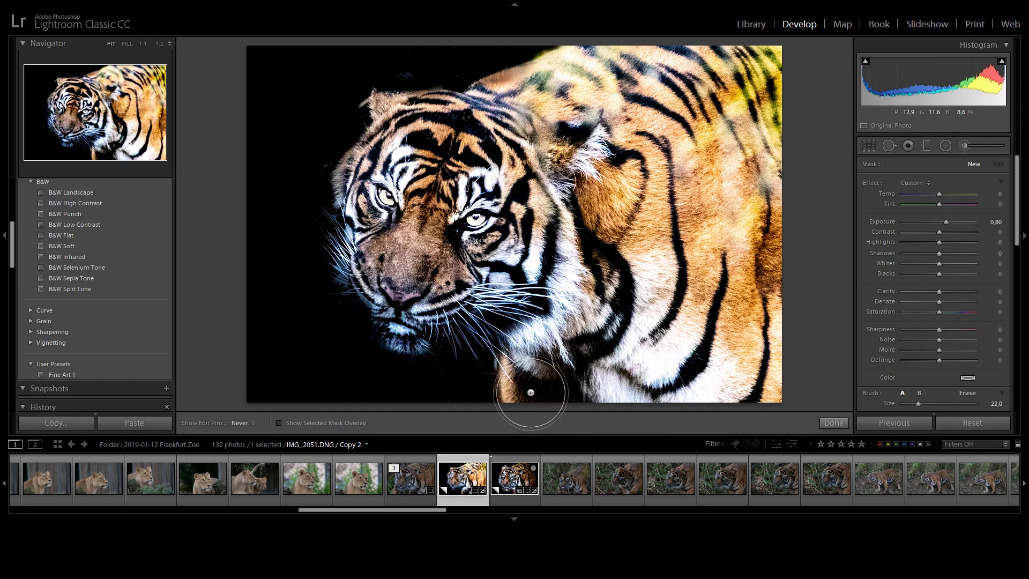
left_click_drag(551, 391, 517, 396)
left_click_drag(947, 221, 960, 225)
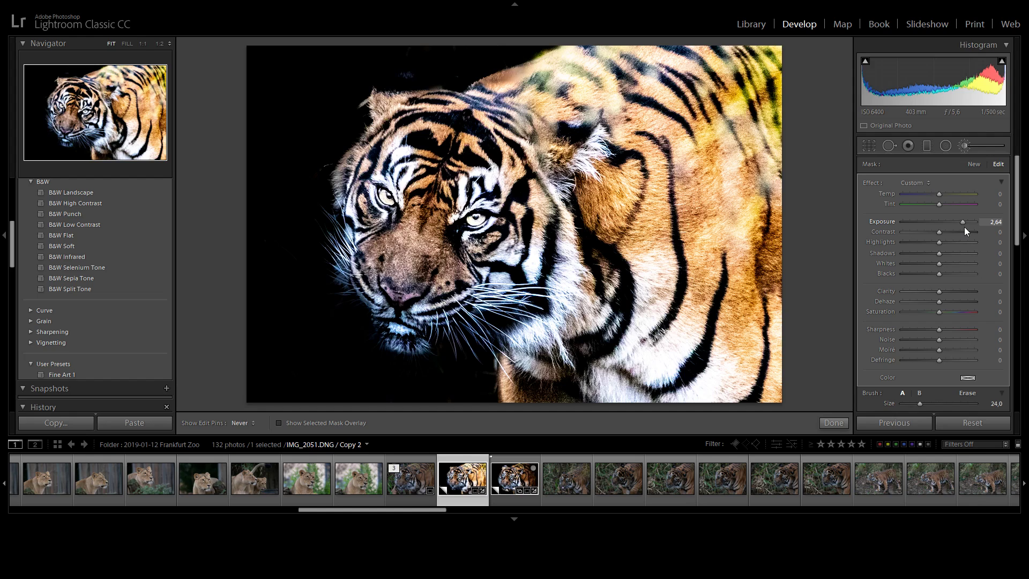
left_click_drag(964, 231, 960, 226)
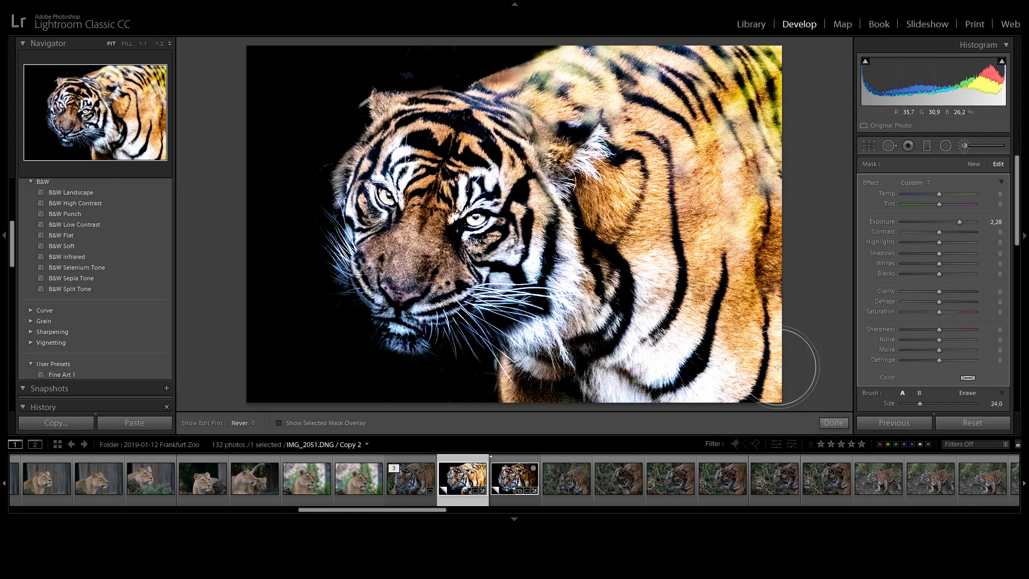
Extend the brightening brush over the tiger's neck and chest at size 24 and its chin at size 10.
mouse_move(601, 319)
left_mouse_down()
mouse_move(571, 368)
mouse_move(594, 316)
left_mouse_up()
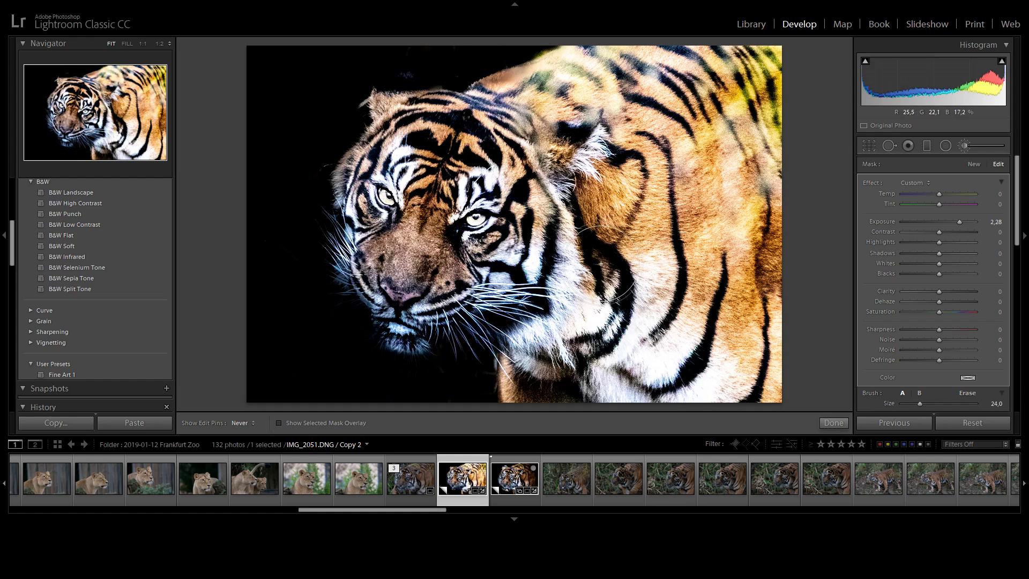
left_click_drag(602, 264, 594, 347)
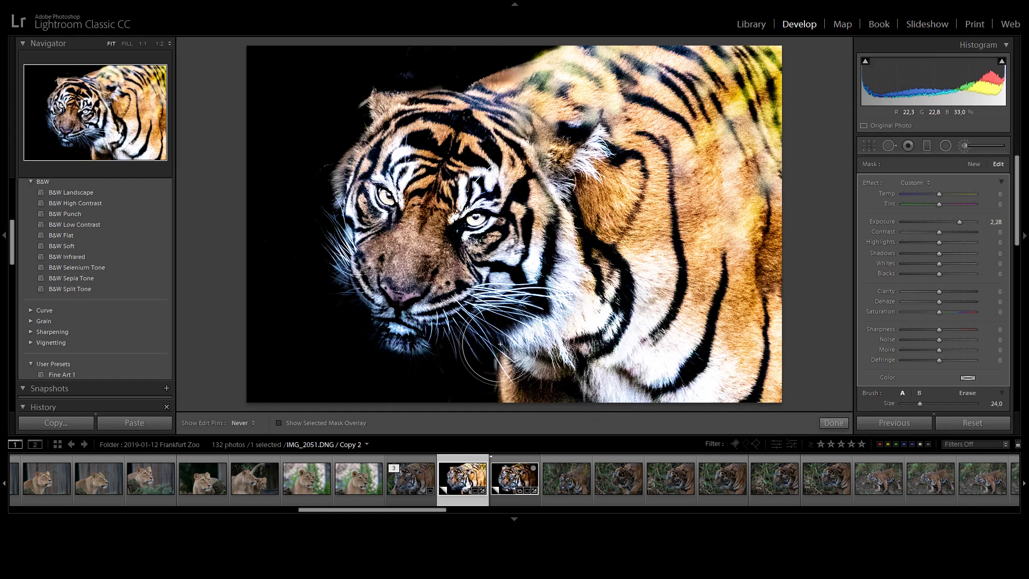
left_click_drag(466, 304, 427, 304)
scroll(429, 321, "down", 5)
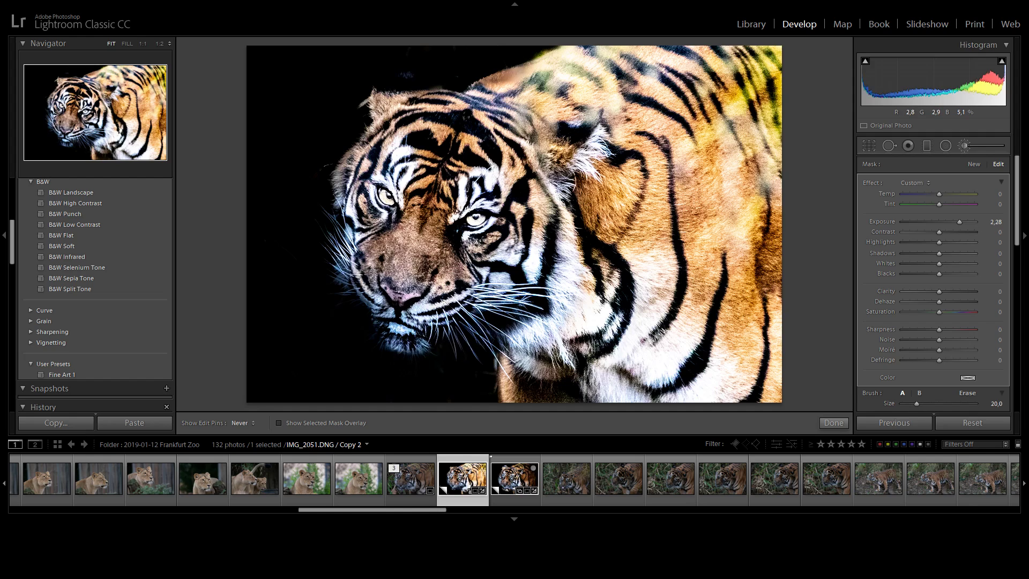
scroll(435, 331, "down", 2)
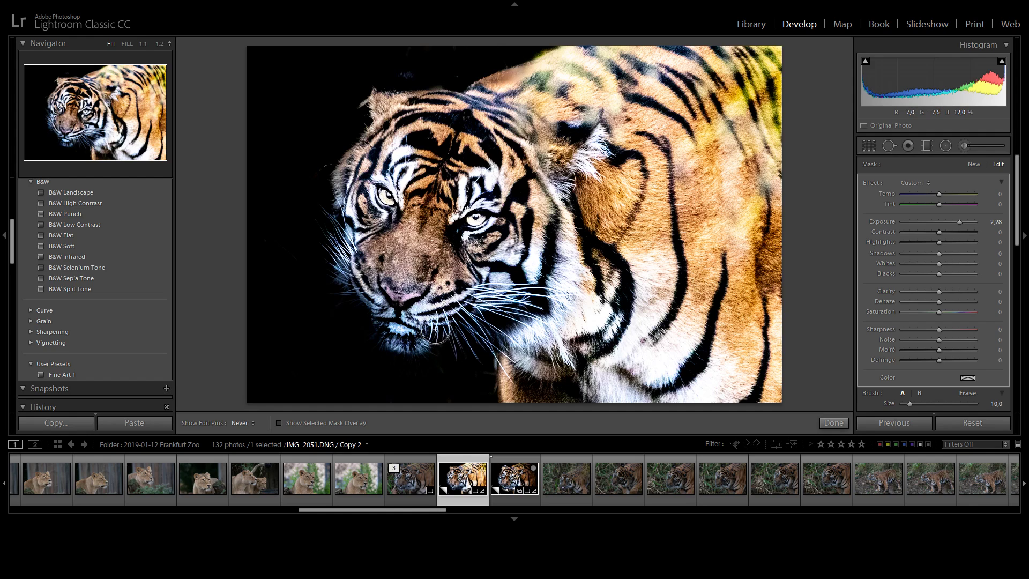
left_click(427, 336)
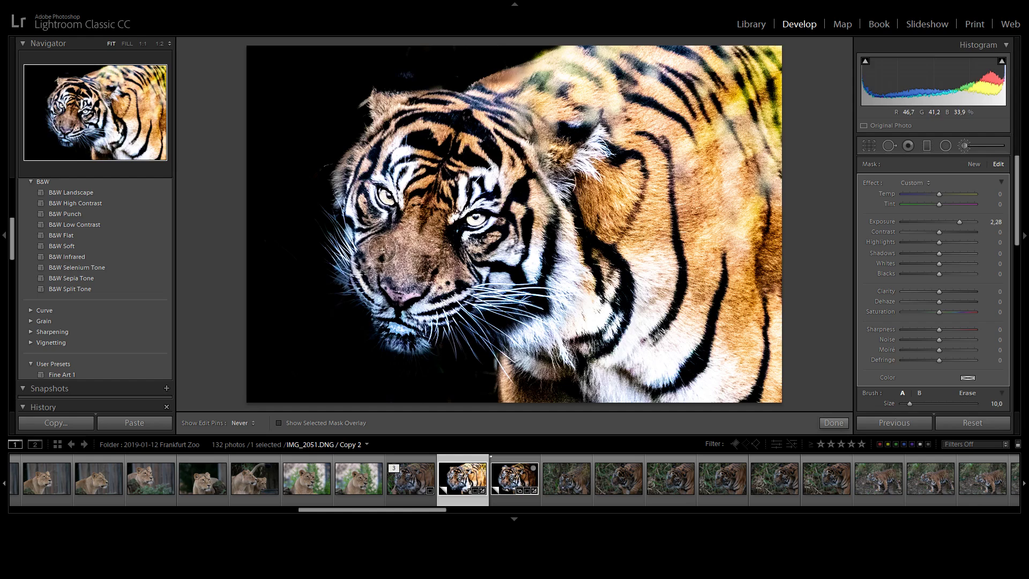
Add another brush adjustment with Exposure 2.16 and paint the fur below the tiger's chest at size 13.
scroll(909, 301, "down", 5)
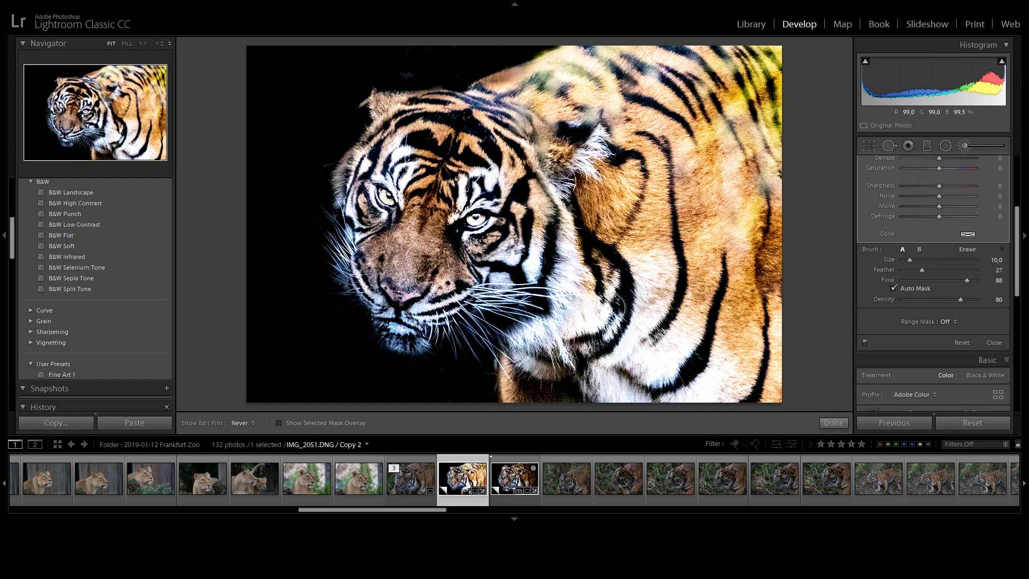
scroll(596, 396, "up", 1)
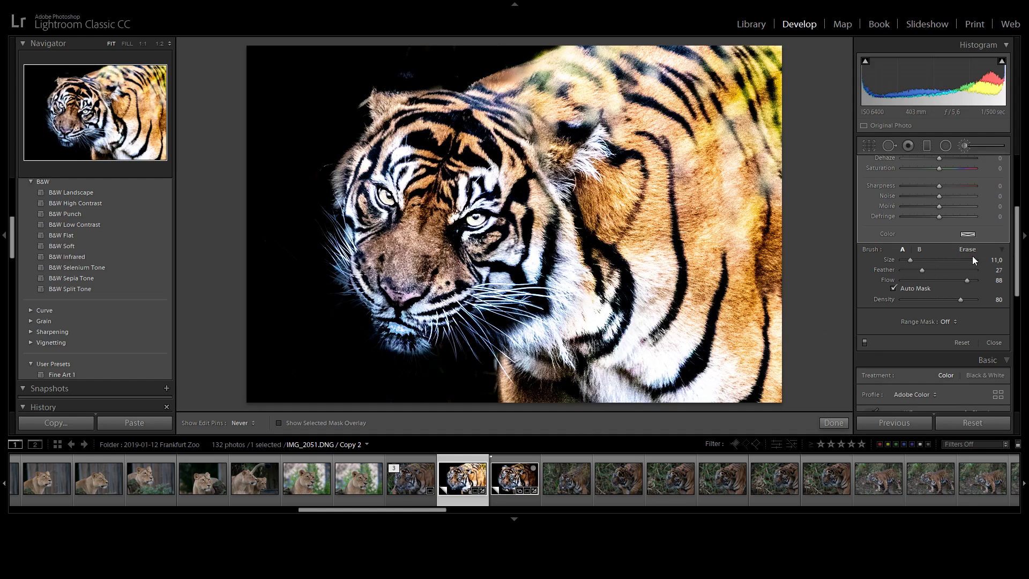
scroll(1023, 284, "up", 3)
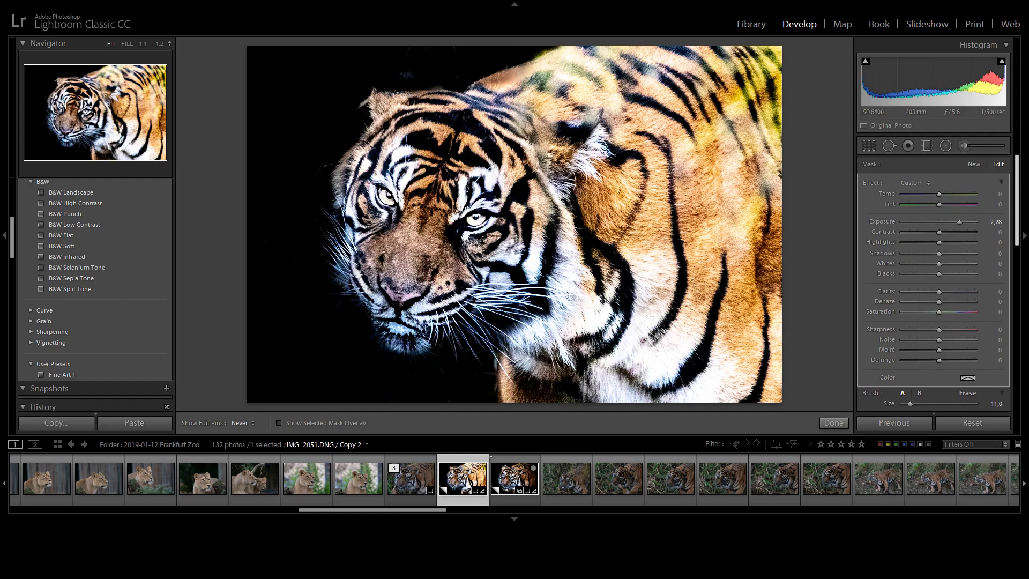
left_click(973, 168)
left_click(958, 222)
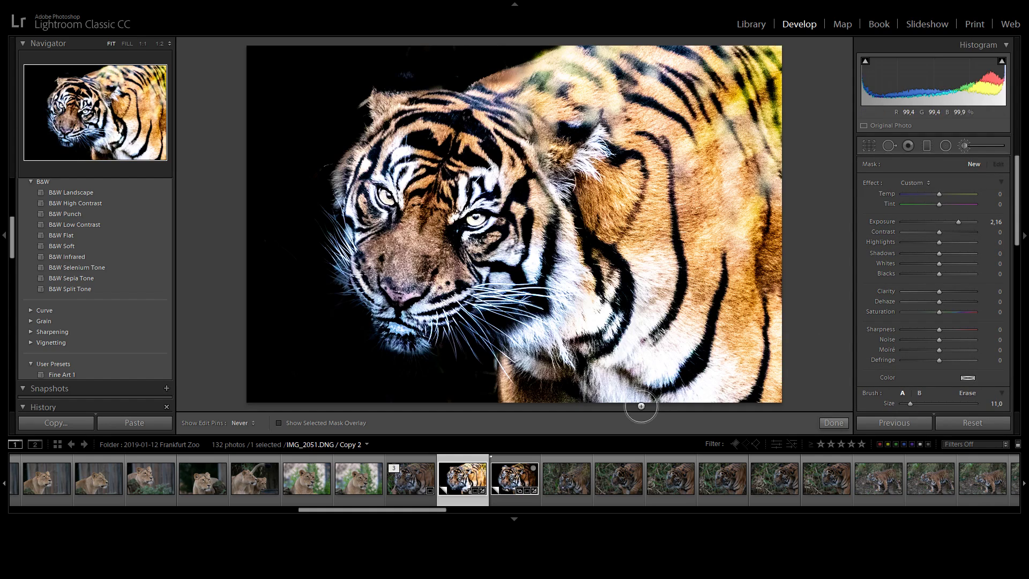
scroll(571, 402, "up", 2)
mouse_move(574, 395)
left_mouse_down()
mouse_move(542, 394)
mouse_move(534, 371)
left_mouse_up()
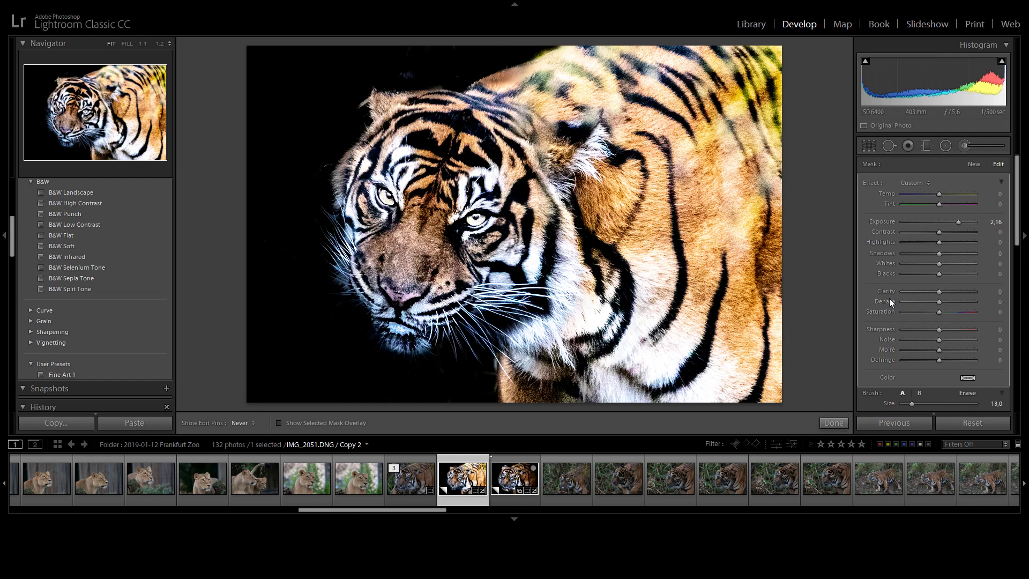
Add a graduated filter from beyond the photo's right edge to the tiger's forehead with Exposure -2.52, and exit the local adjustment tools.
left_click(927, 148)
left_click_drag(802, 132, 415, 205)
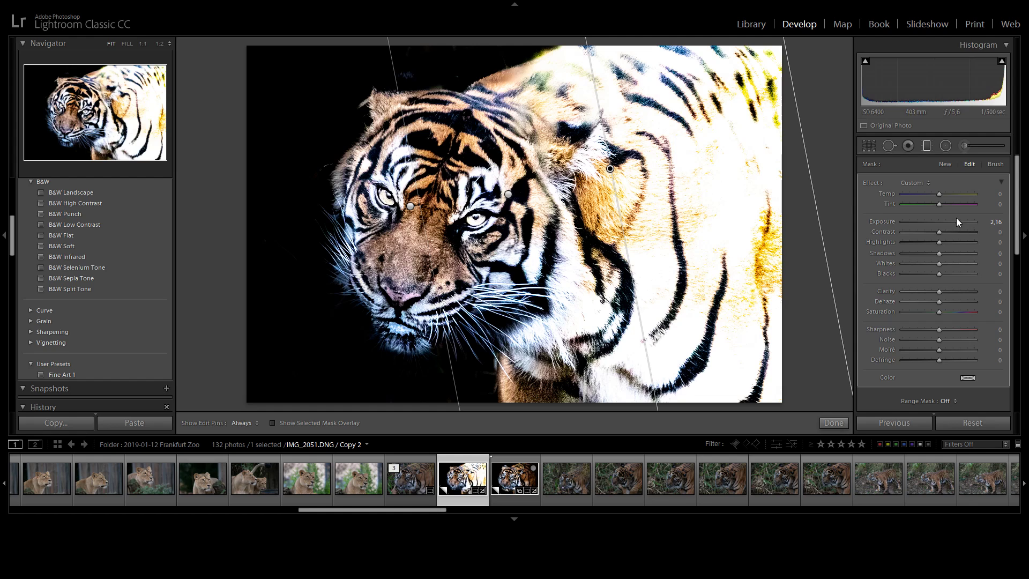
left_click_drag(959, 224, 921, 256)
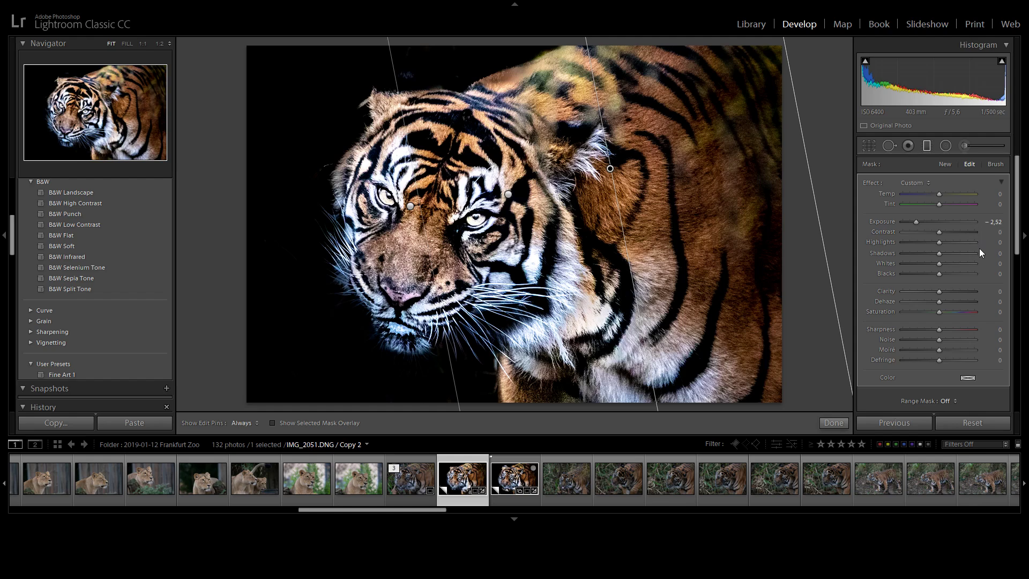
key("Escape")
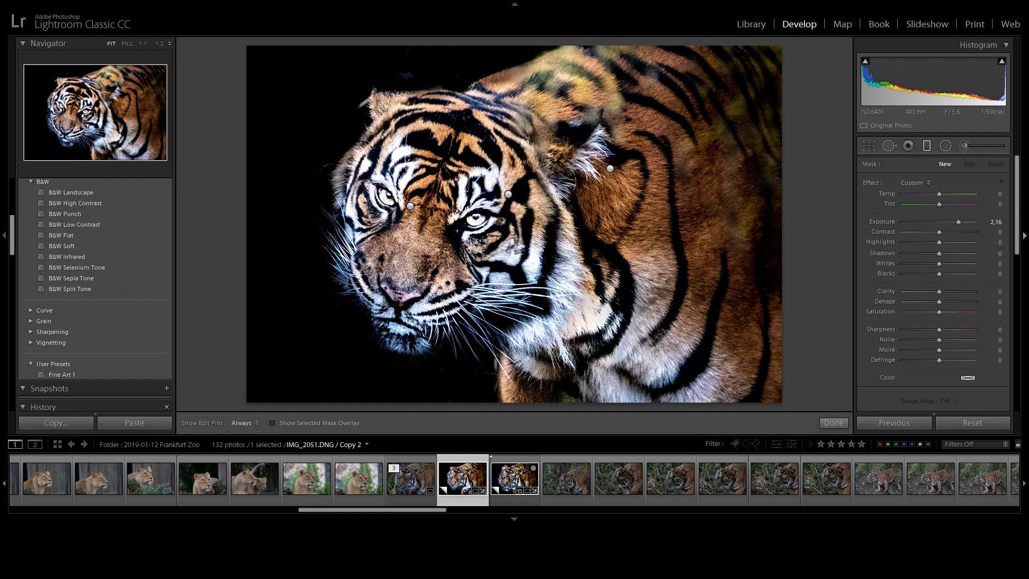
key("k")
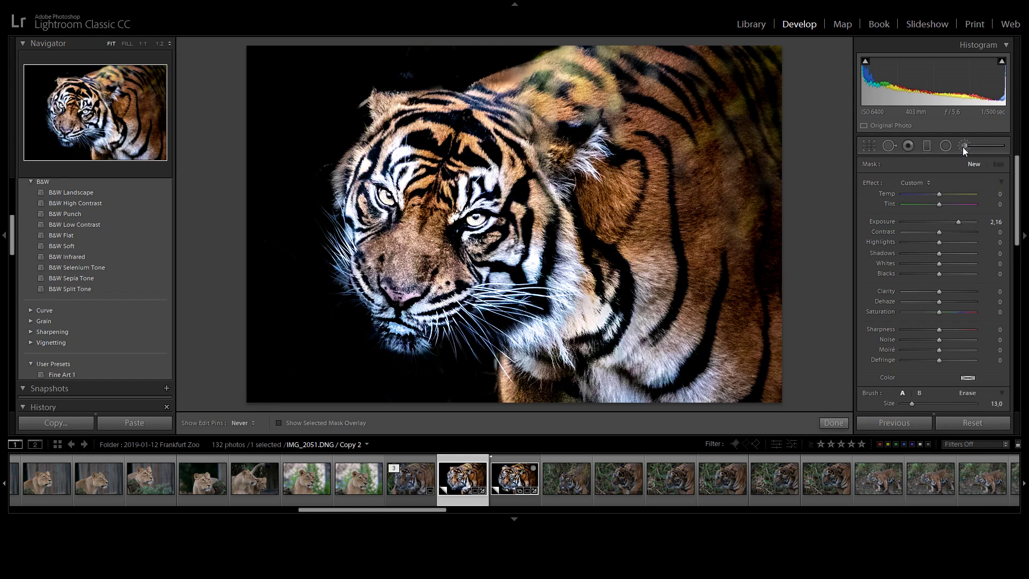
left_click(964, 149)
Set the post-crop vignetting Amount to -8.
scroll(1011, 350, "down", 5)
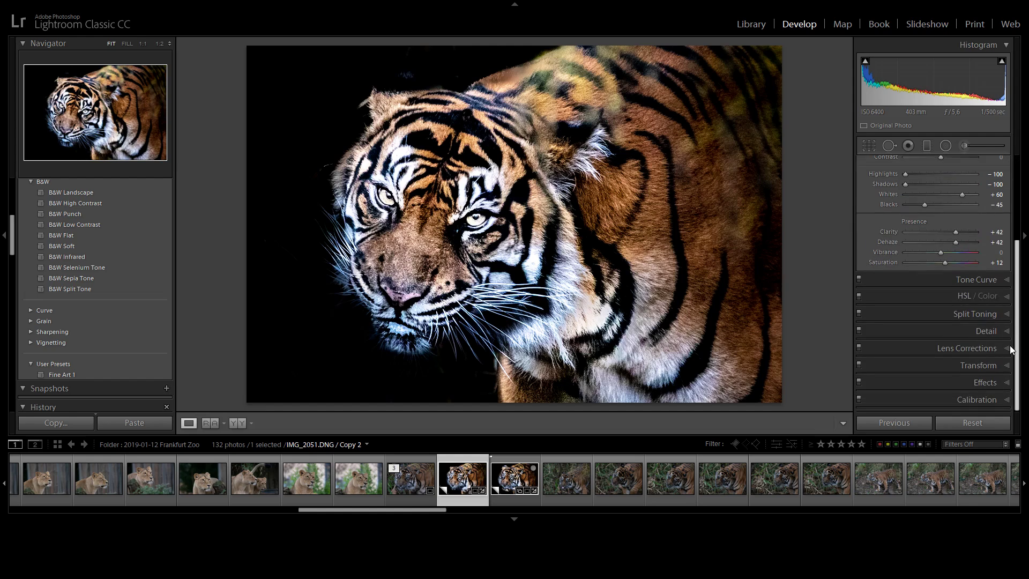
left_click(994, 382)
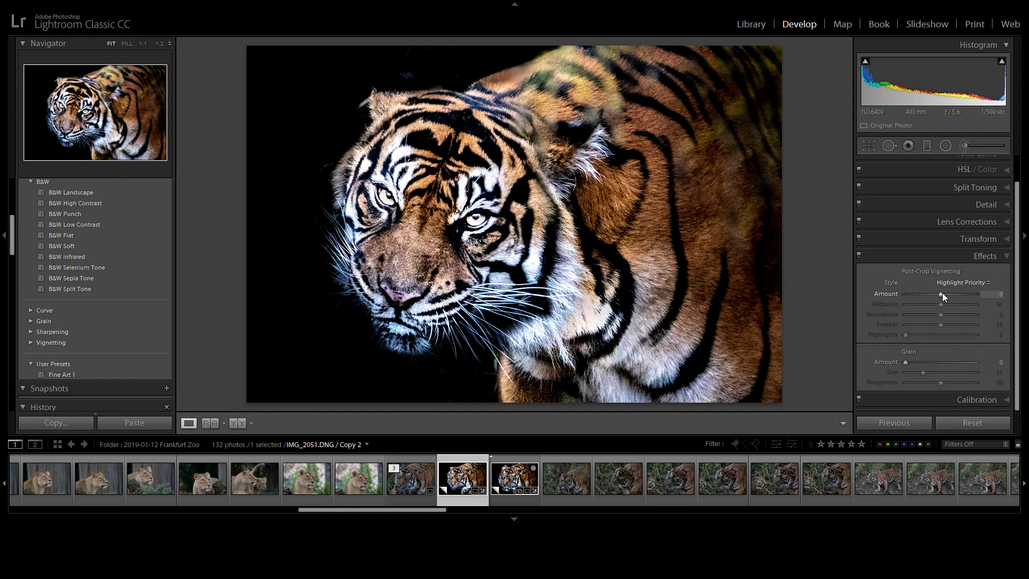
left_click_drag(939, 294, 937, 304)
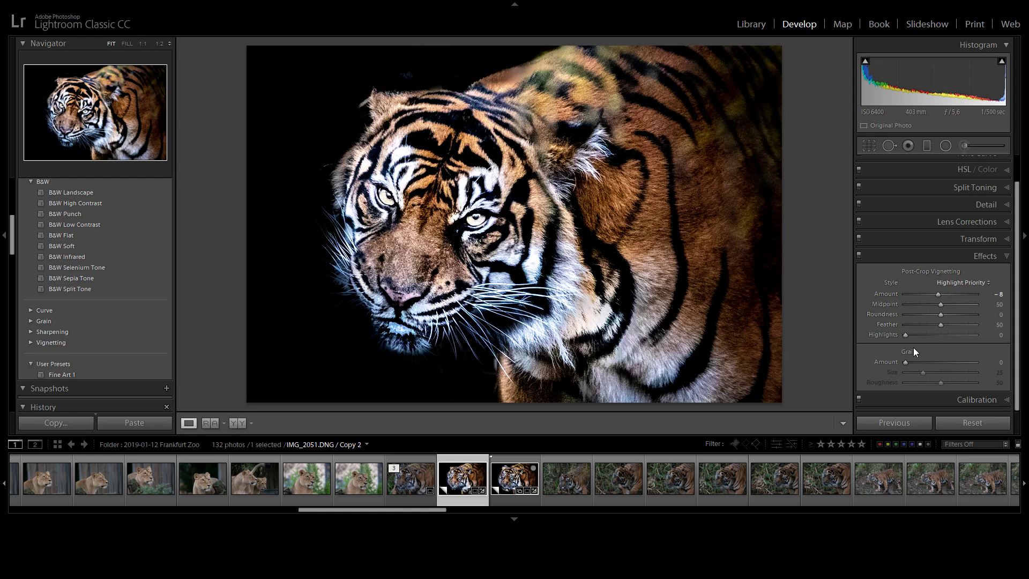
Set the sharpening Amount to 66 and Masking to 65, previewing the sharpening mask.
left_click(1007, 209)
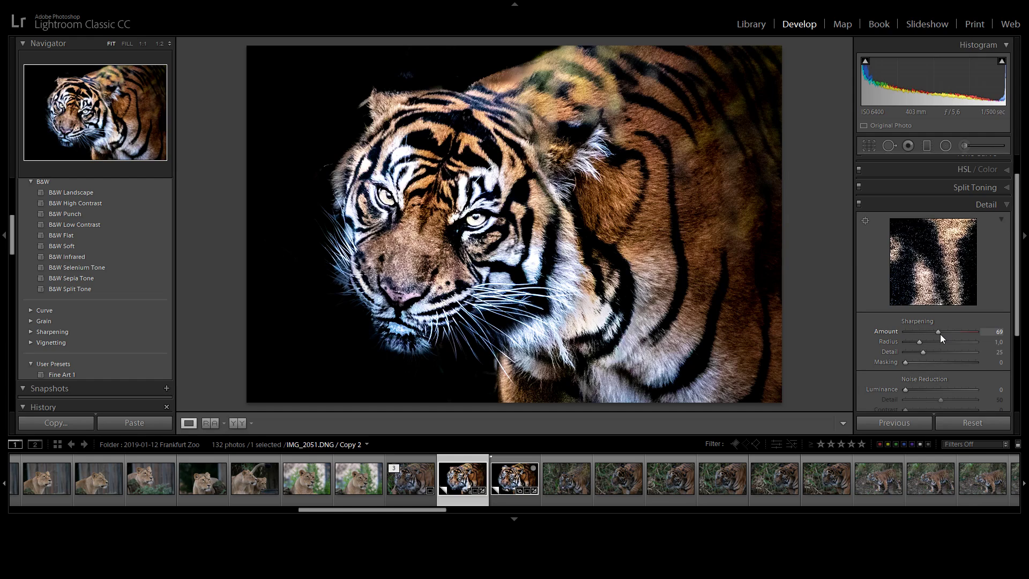
left_click_drag(938, 333, 938, 334)
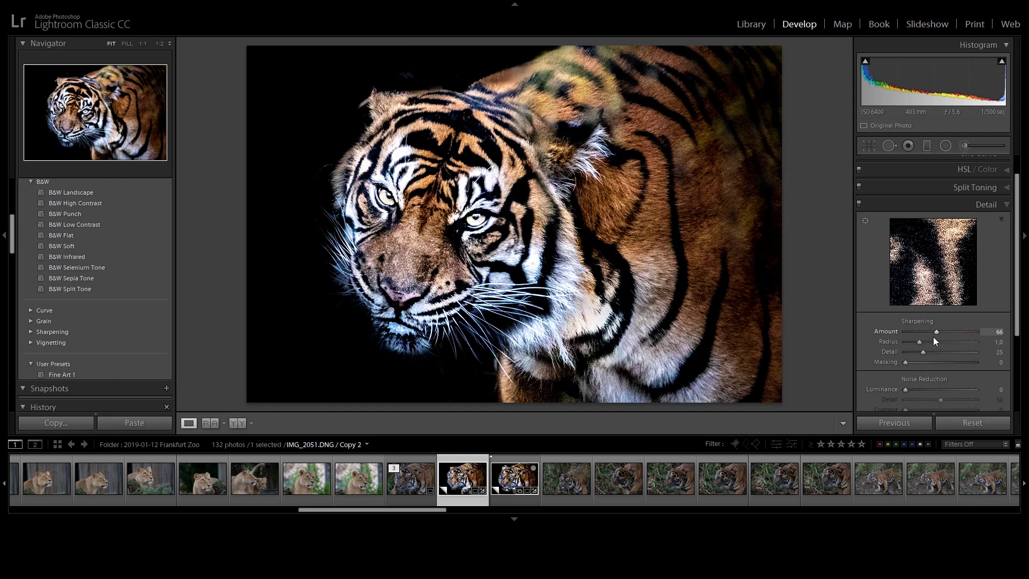
left_click(906, 362, "alt")
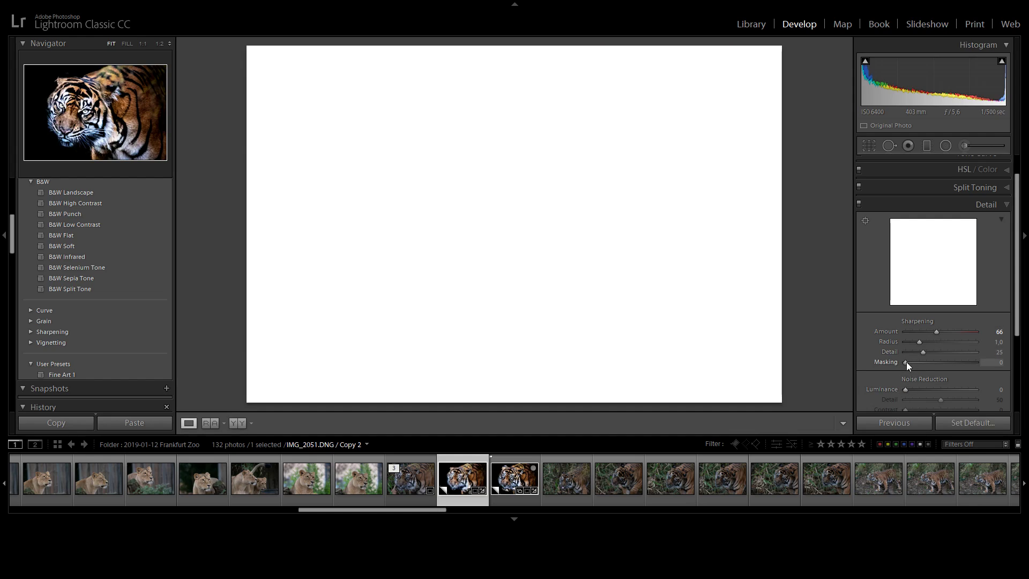
left_click_drag(905, 362, 949, 355)
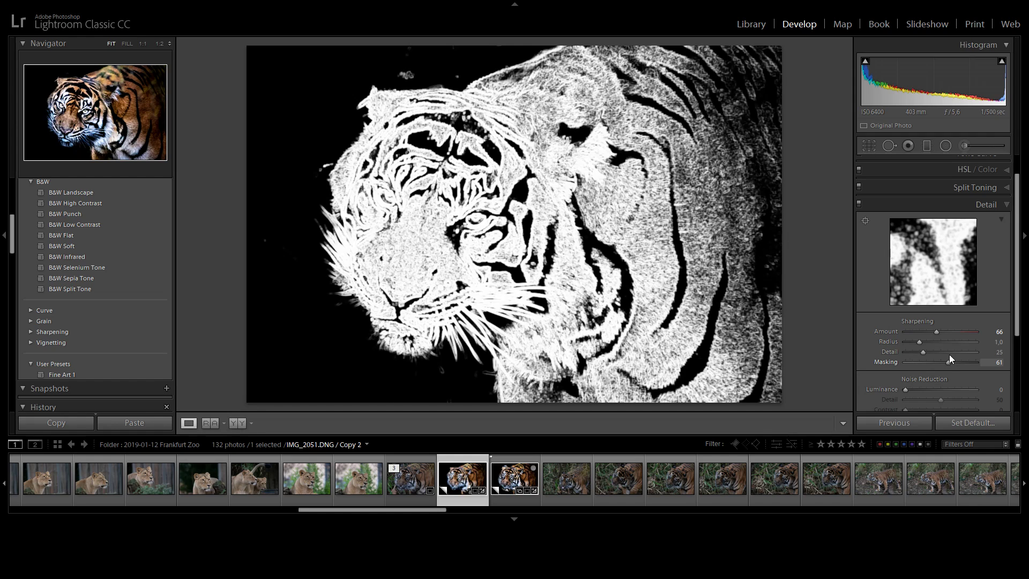
mouse_move(950, 355)
left_mouse_down()
mouse_move(966, 359)
mouse_move(949, 361)
left_mouse_up()
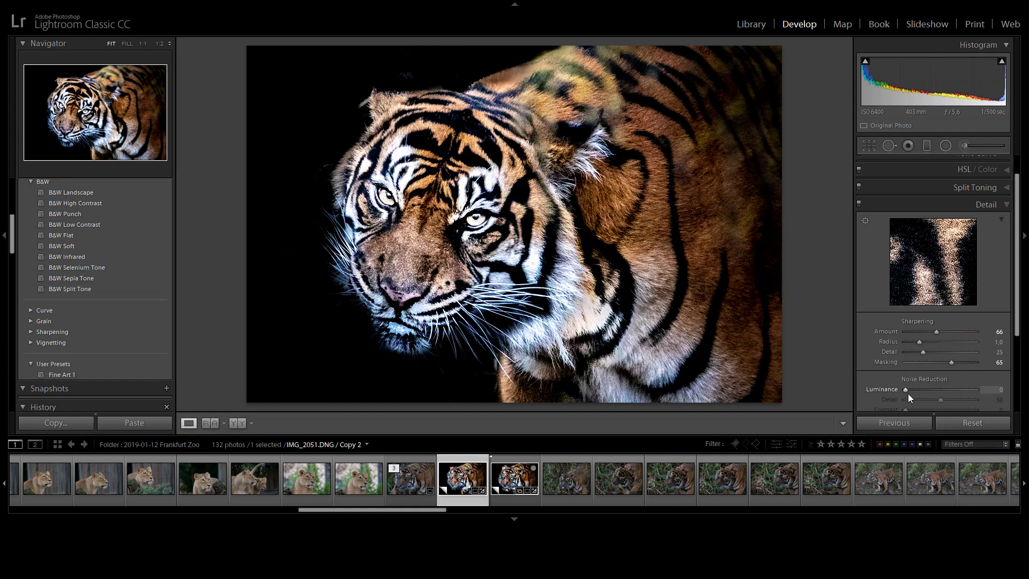
Set the noise reduction Luminance to 14.
left_click_drag(905, 393, 909, 394)
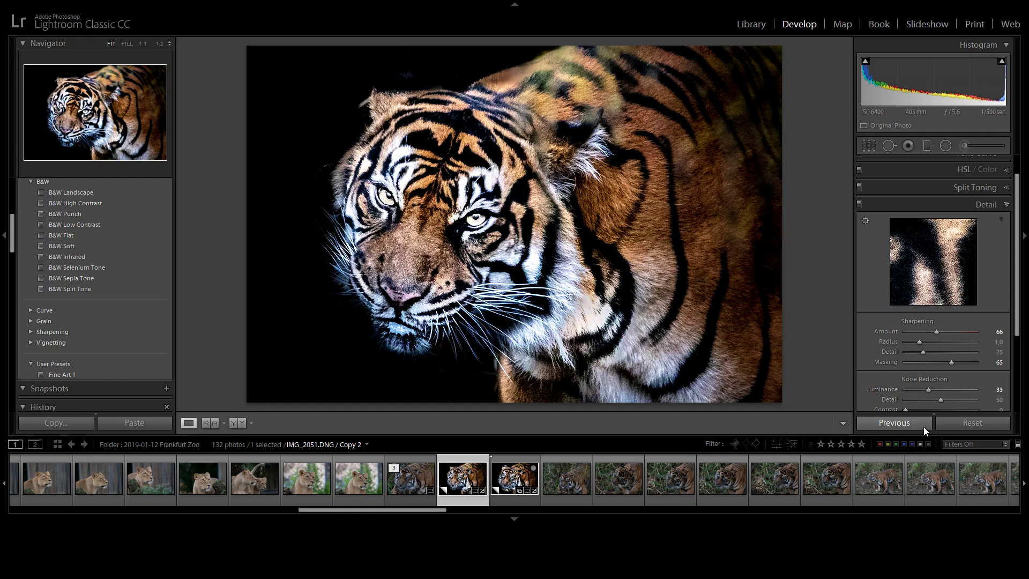
left_click(1008, 204)
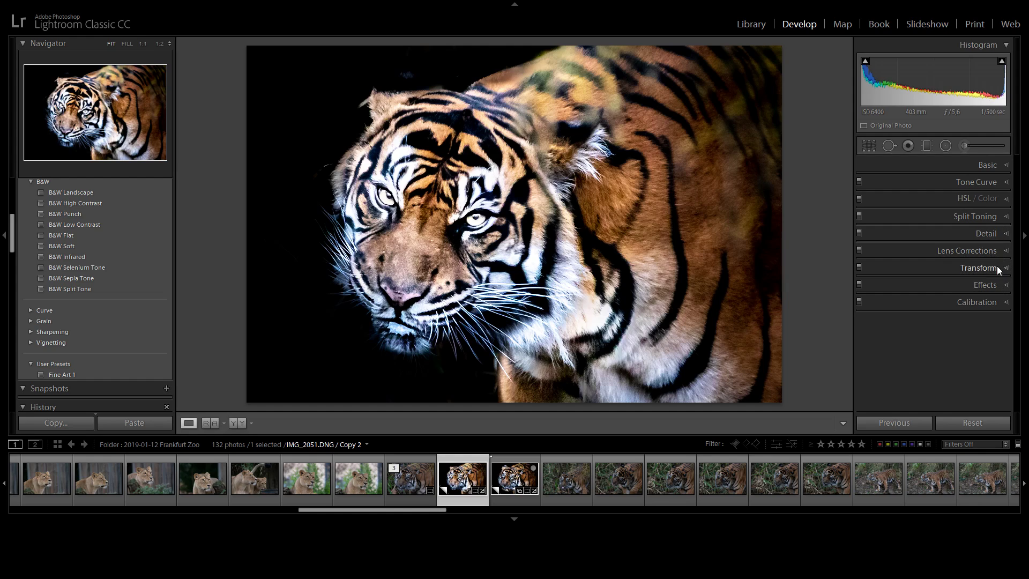
left_click(1005, 235)
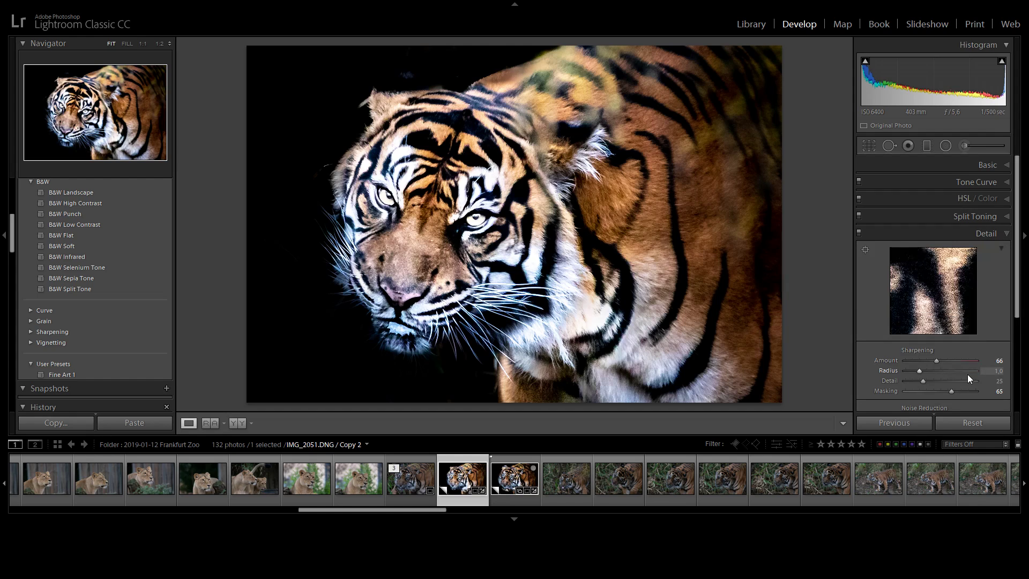
left_click_drag(1017, 294, 1018, 359)
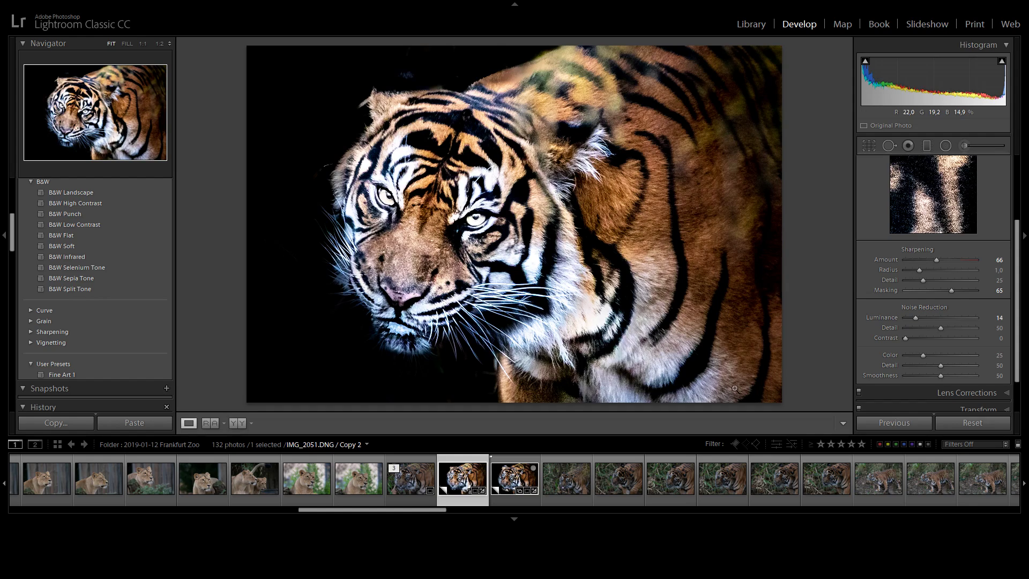
Compare the photo before and after editing, side by side and split, and return to the single-image view.
left_click(236, 426)
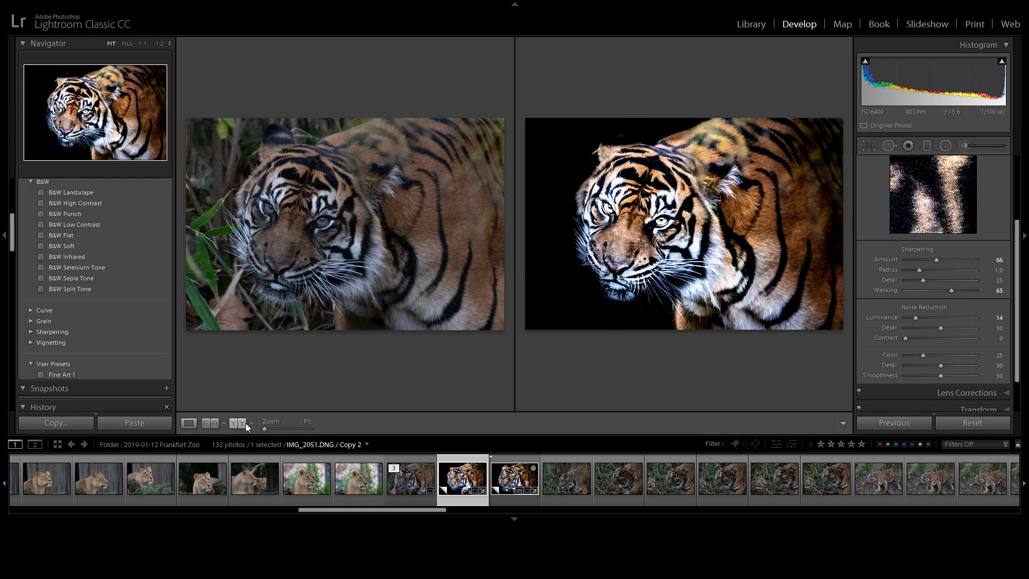
left_click(239, 424)
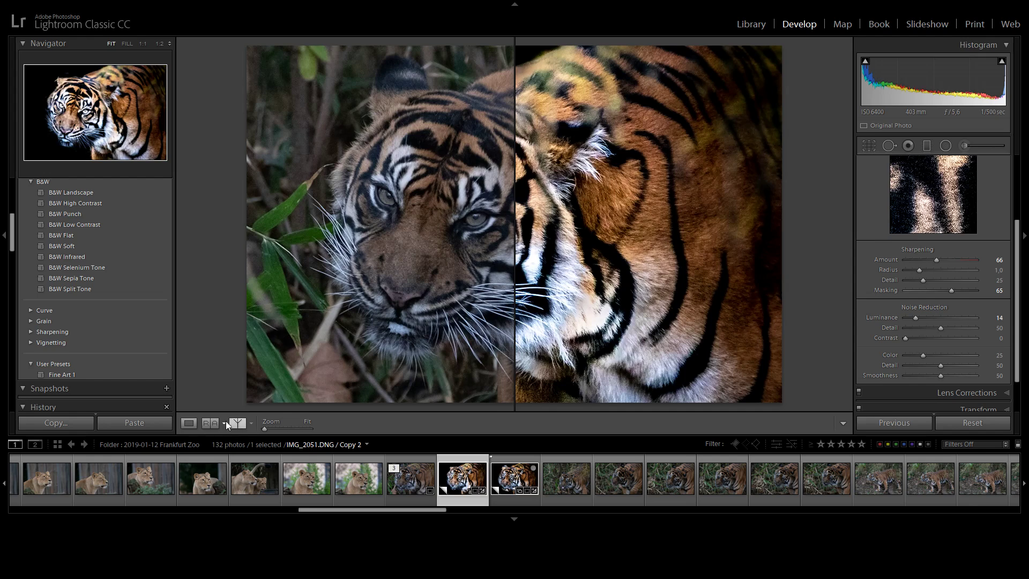
left_click(188, 423)
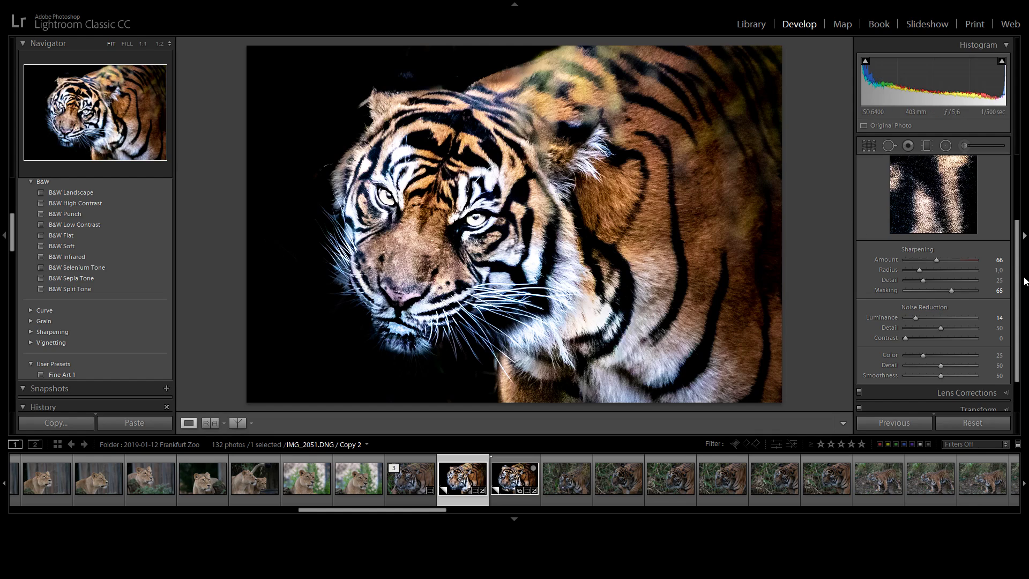
Set the HSL saturation to Blue -100, Red +36, Purple +45 and Magenta +26.
left_click_drag(1016, 291, 1008, 205)
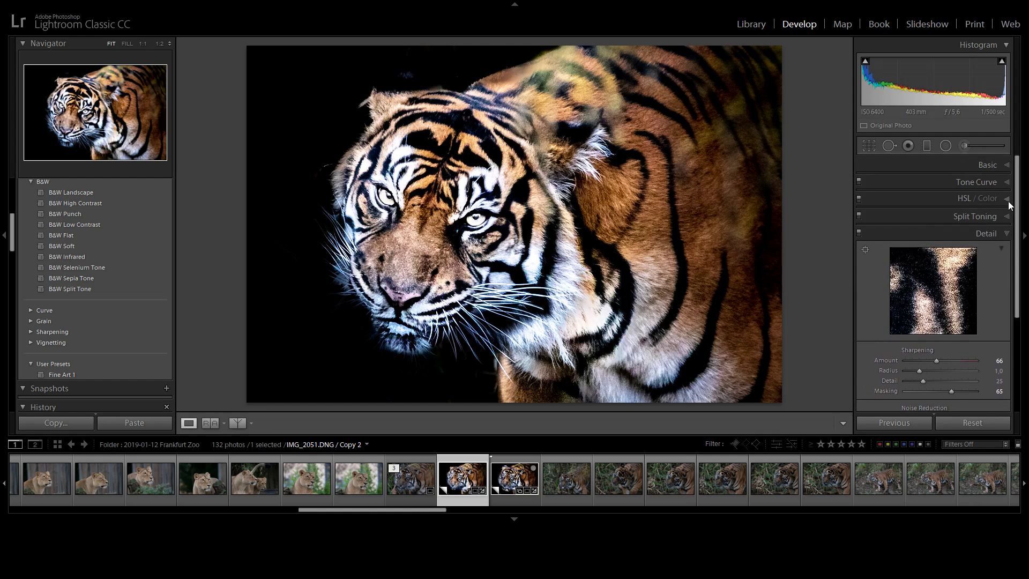
left_click(961, 202)
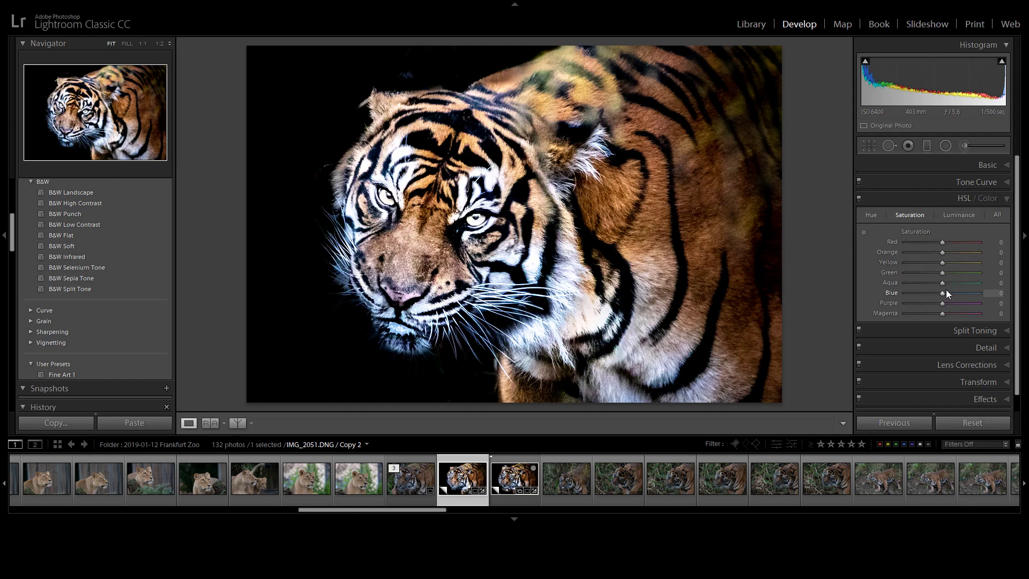
left_click_drag(942, 291, 753, 292)
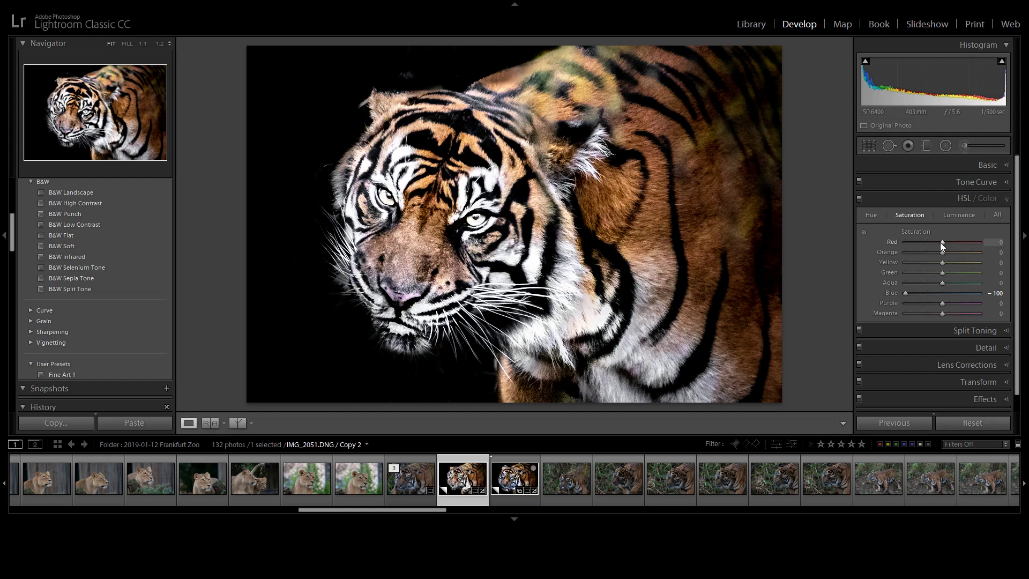
left_click_drag(942, 245, 944, 247)
left_click_drag(943, 303, 952, 309)
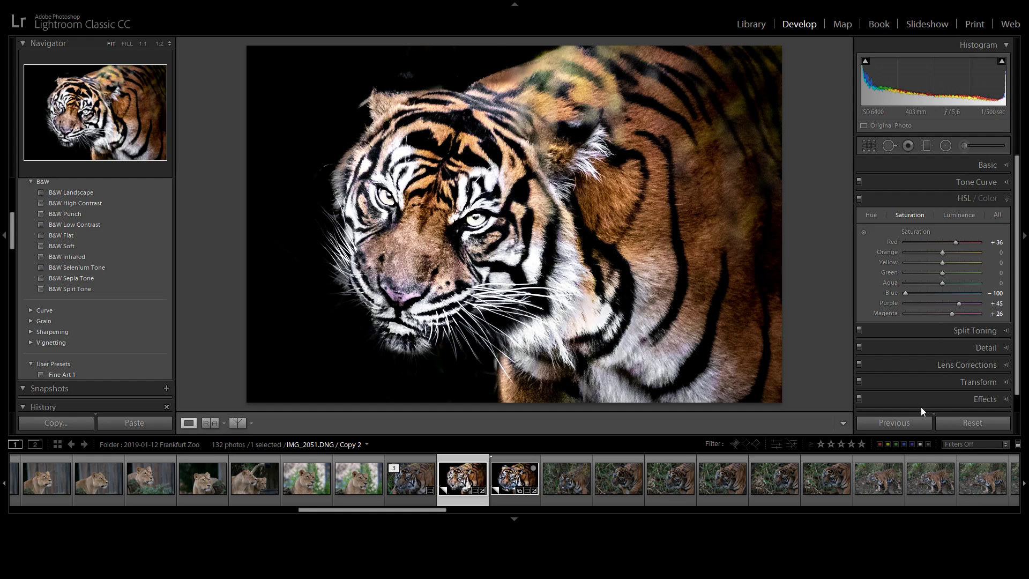